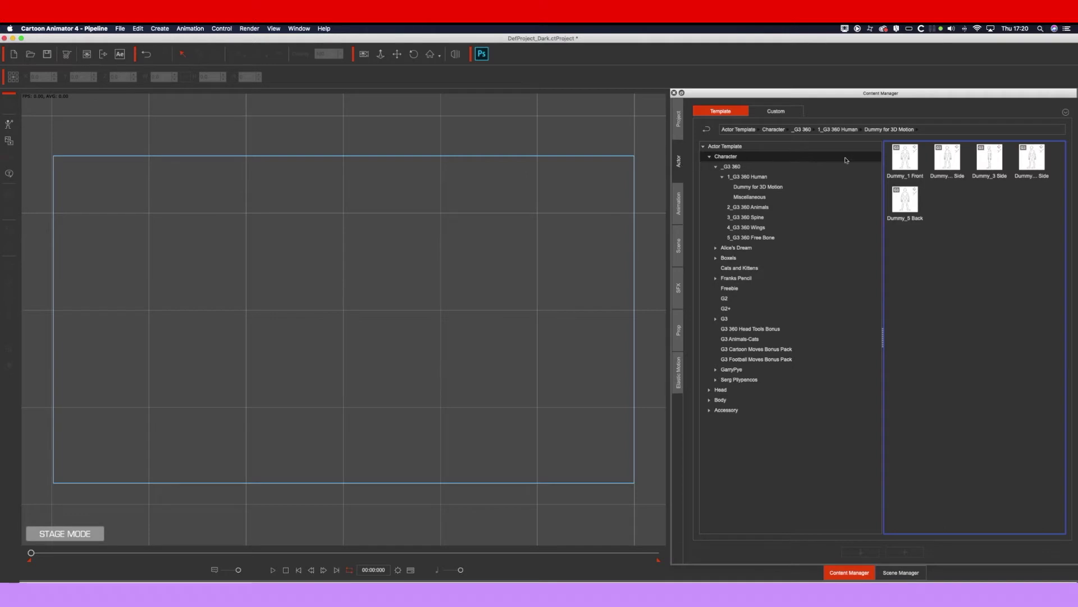
Place the Dummy_2 Front Side character on the stage and apply the male side-view Walk(2L) motion to it
drag(946, 161, 349, 320)
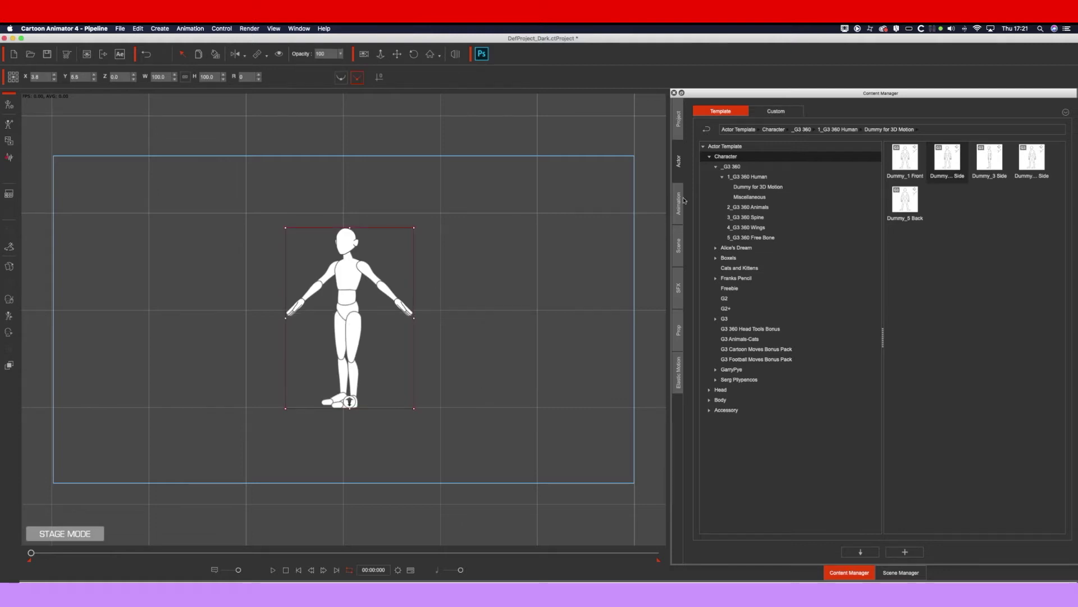
click(679, 217)
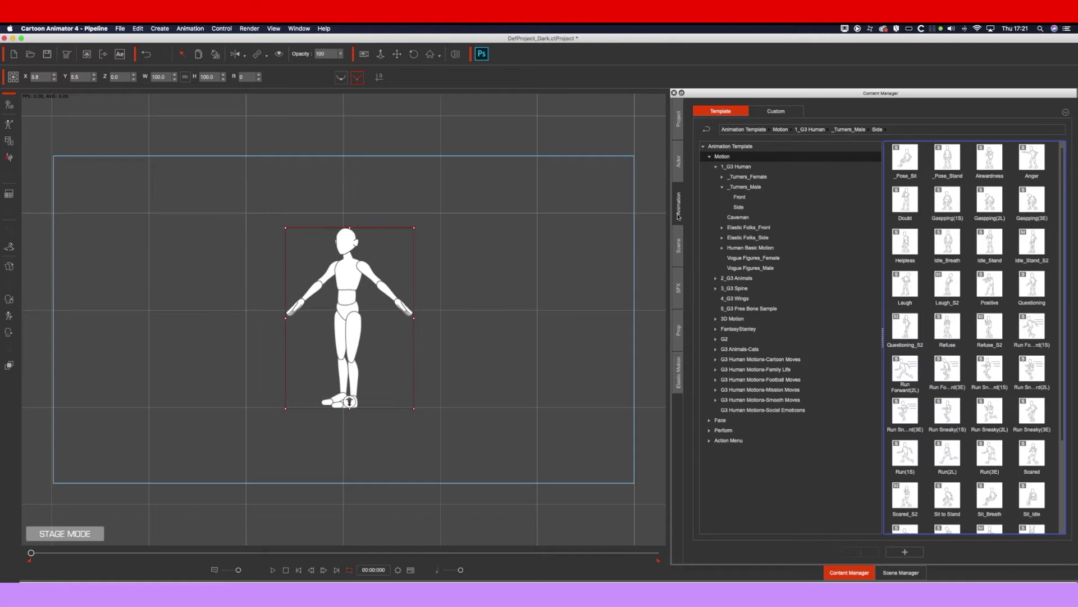
scroll(987, 272, up, 1)
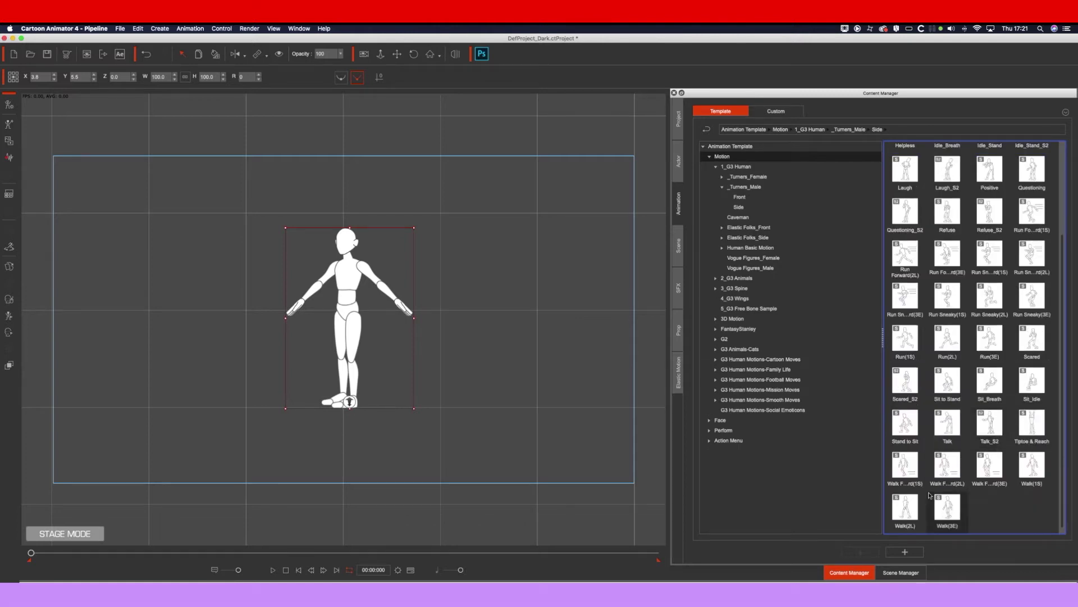
drag(905, 509, 347, 341)
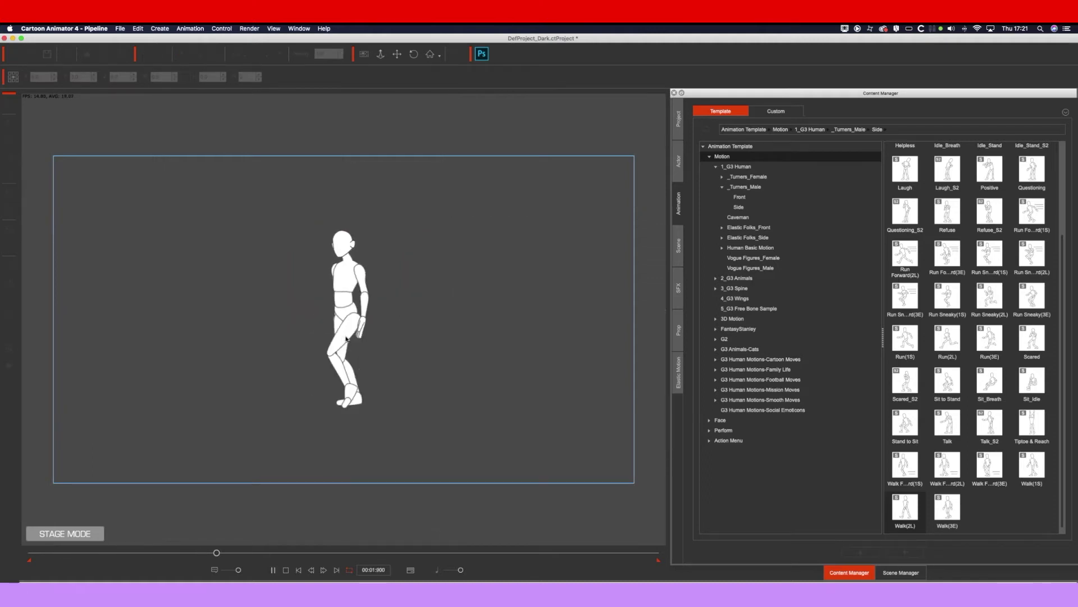
Extend the dummy's walk by applying the Walk(2L) motion two more times, and preview the animation
drag(905, 509, 359, 319)
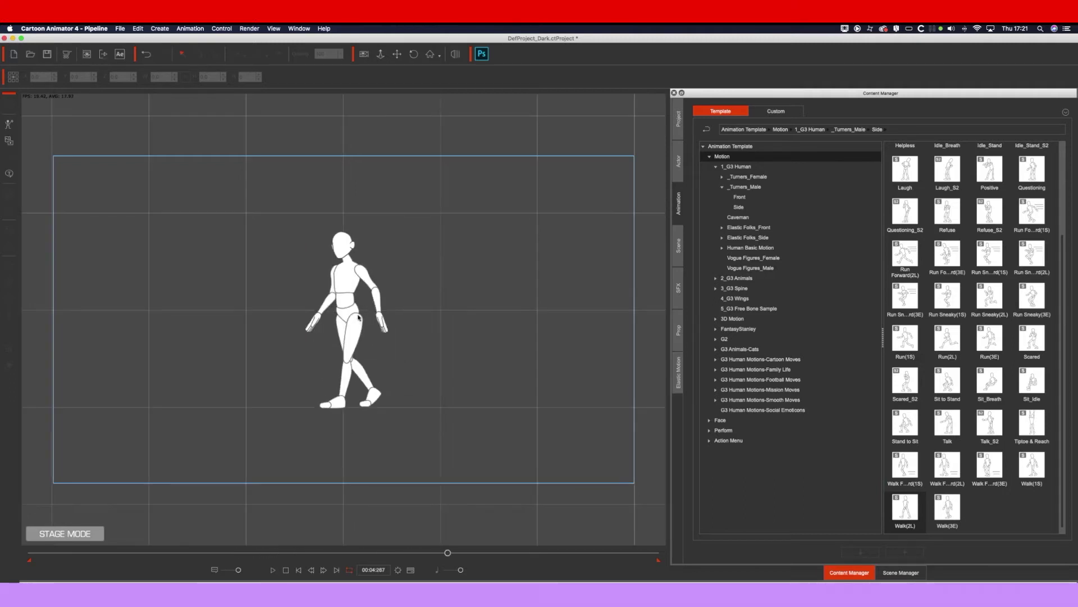
drag(905, 508, 354, 324)
click(274, 571)
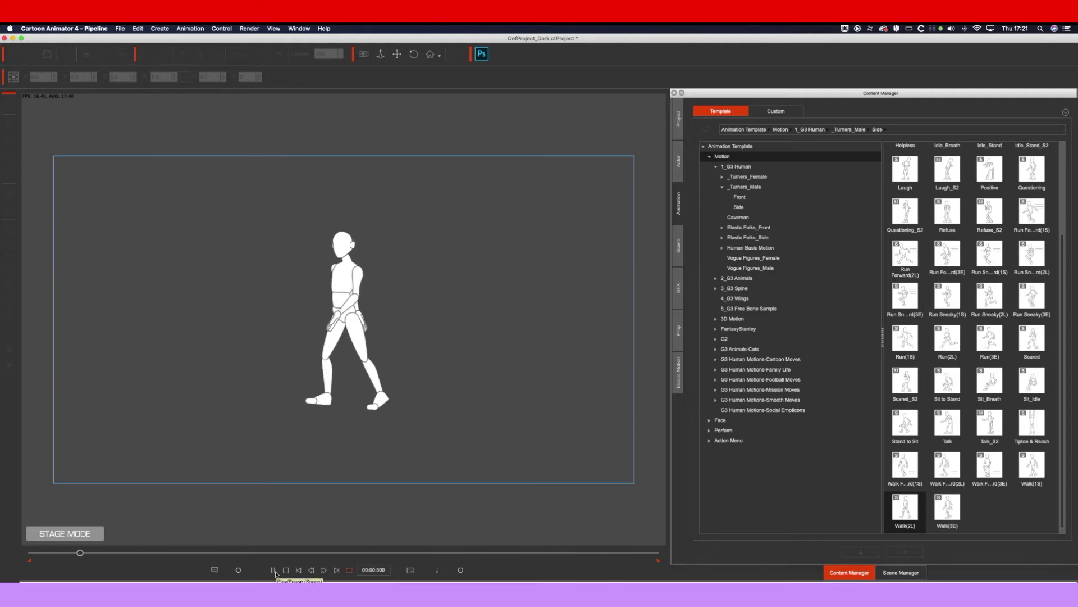
click(273, 570)
Review the After Effects export settings and export the dummy's full animation into a new RENDER folder inside Drop shadow
click(248, 28)
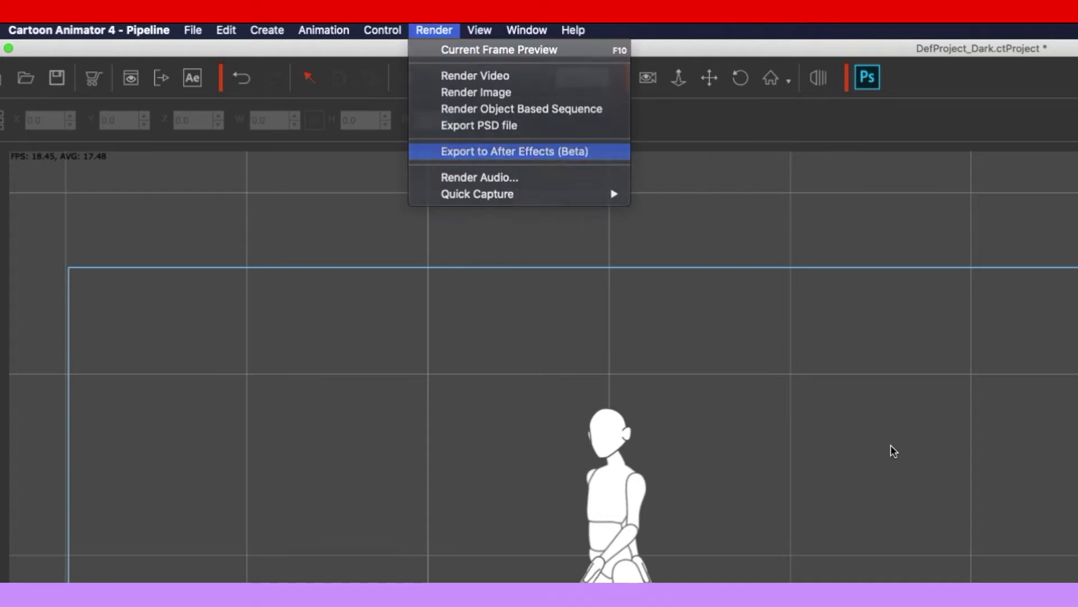
click(480, 153)
click(917, 511)
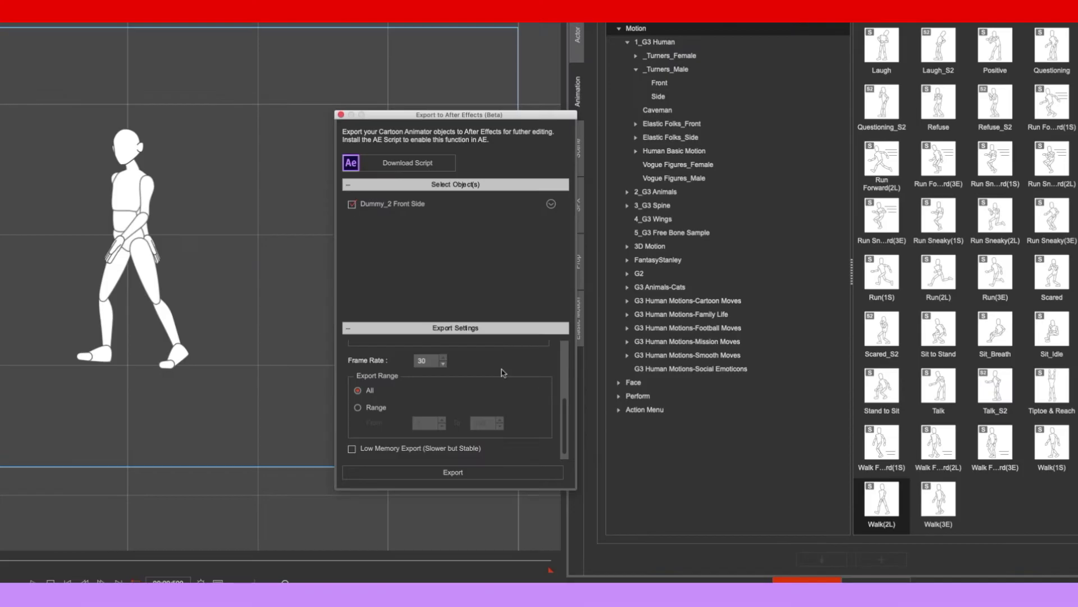
scroll(503, 373, up, 5)
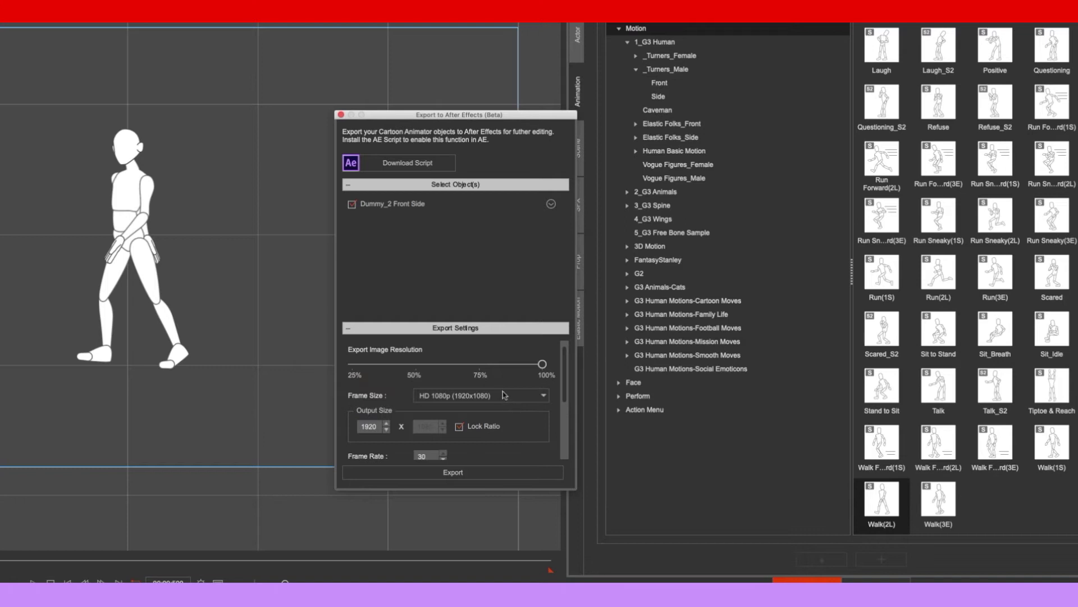
drag(564, 383, 564, 441)
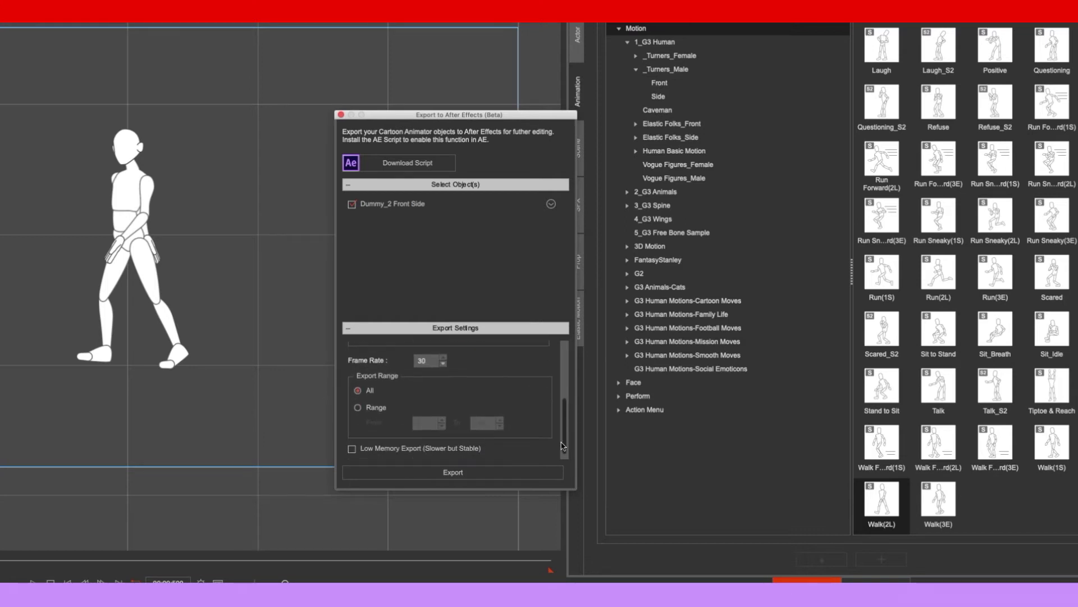
click(452, 474)
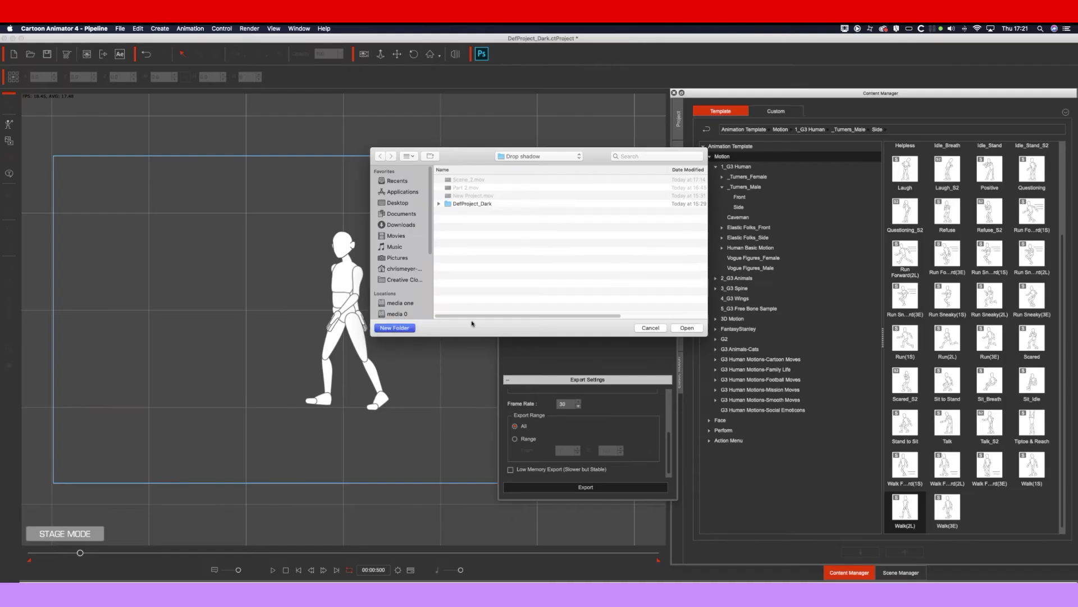
key(super+shift+n)
text(RENDER)
key(Return)
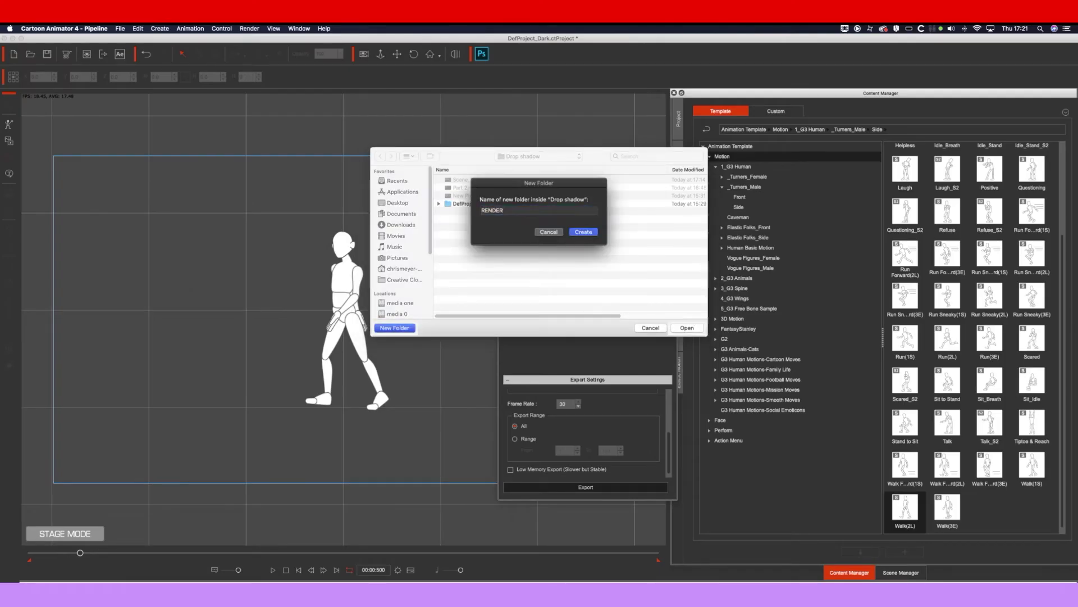
click(689, 328)
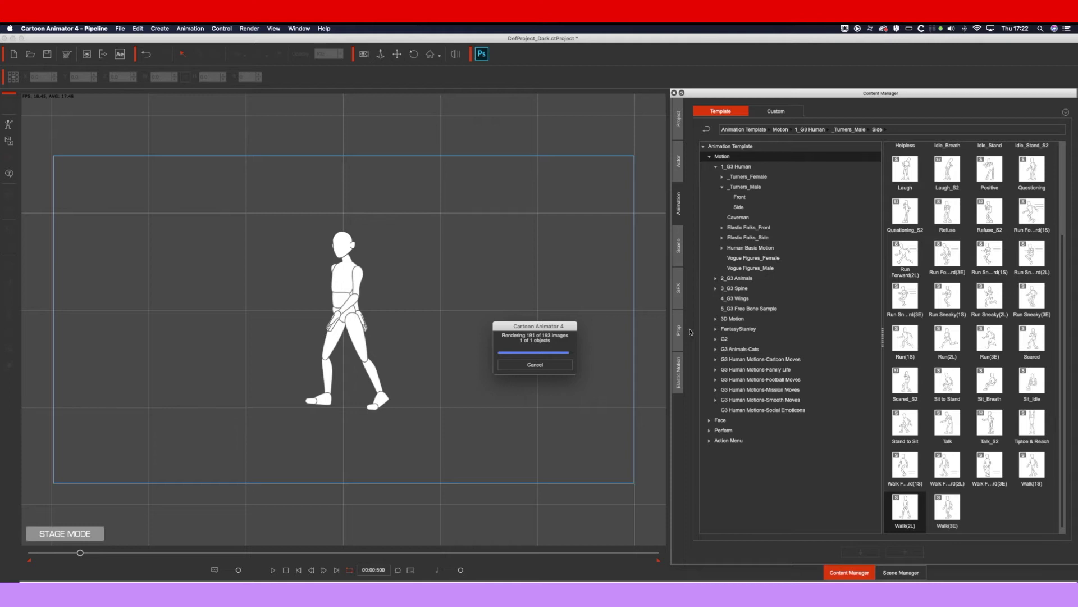
click(583, 250)
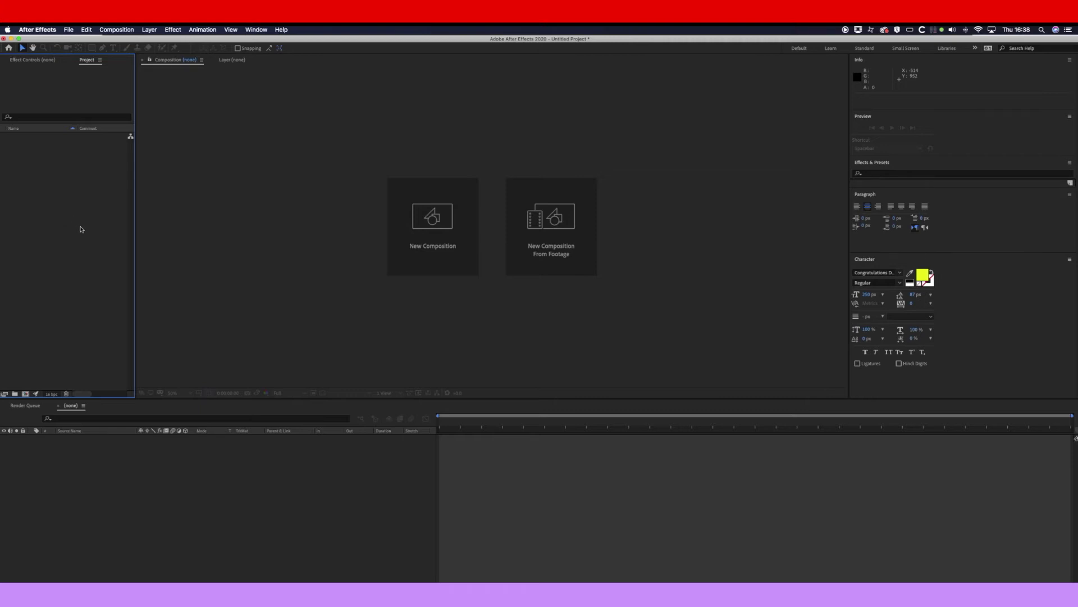
In After Effects, import the exported JSON project through the Cartoon Animator - AE Script (Beta) and close the script window
click(207, 28)
mouse_move(255, 29)
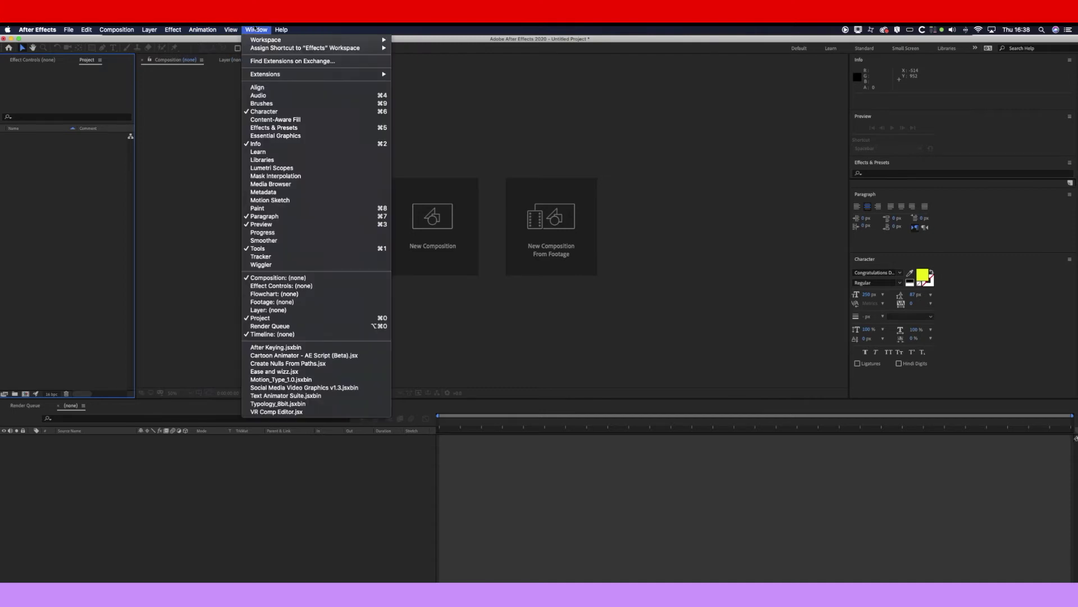
click(315, 355)
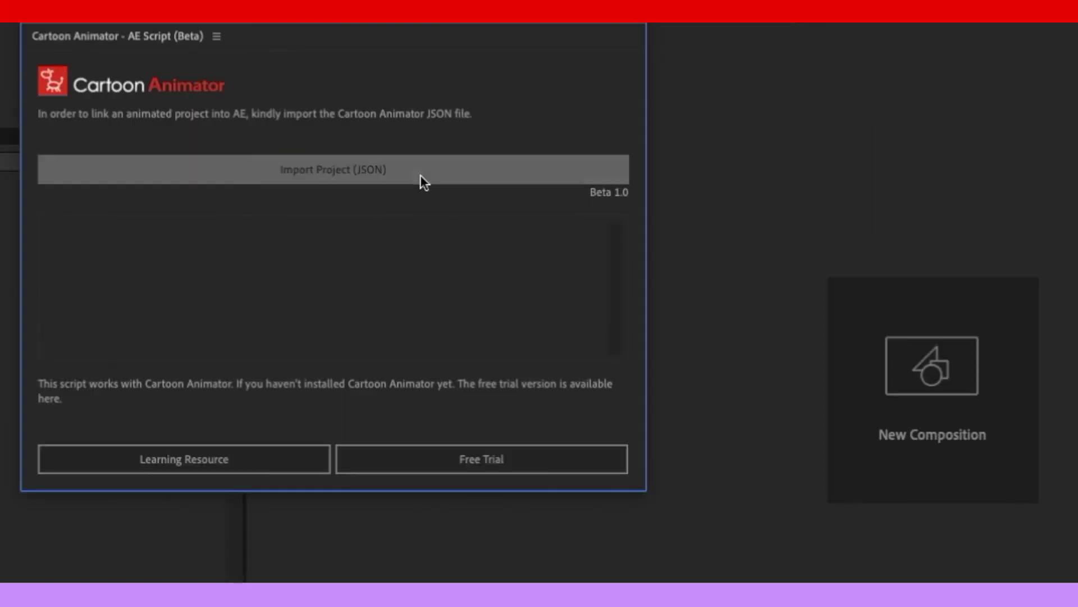
click(420, 176)
click(911, 216)
double_click(911, 215)
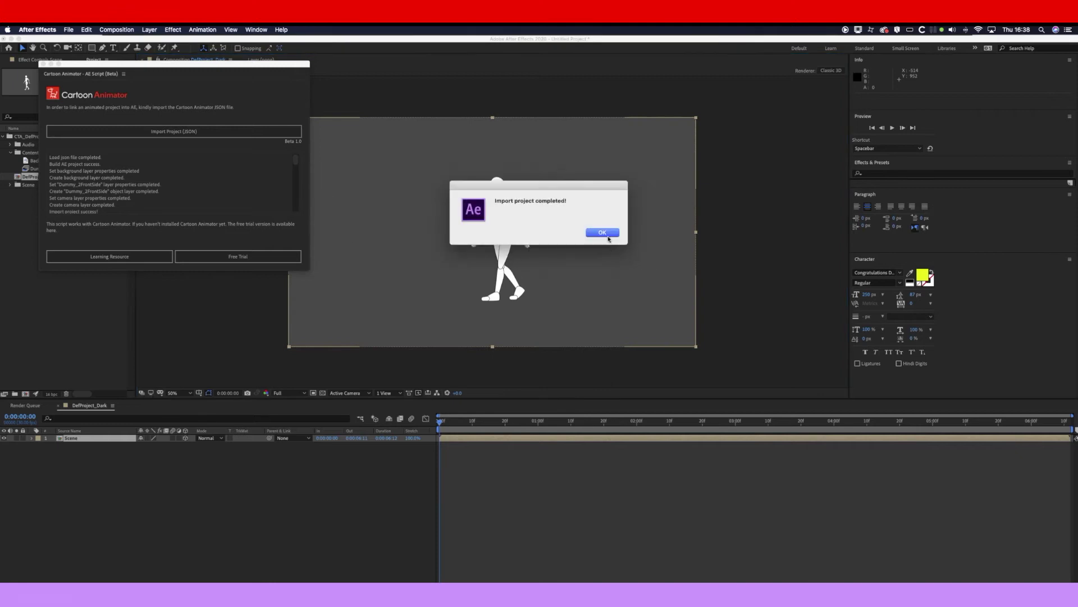
click(607, 236)
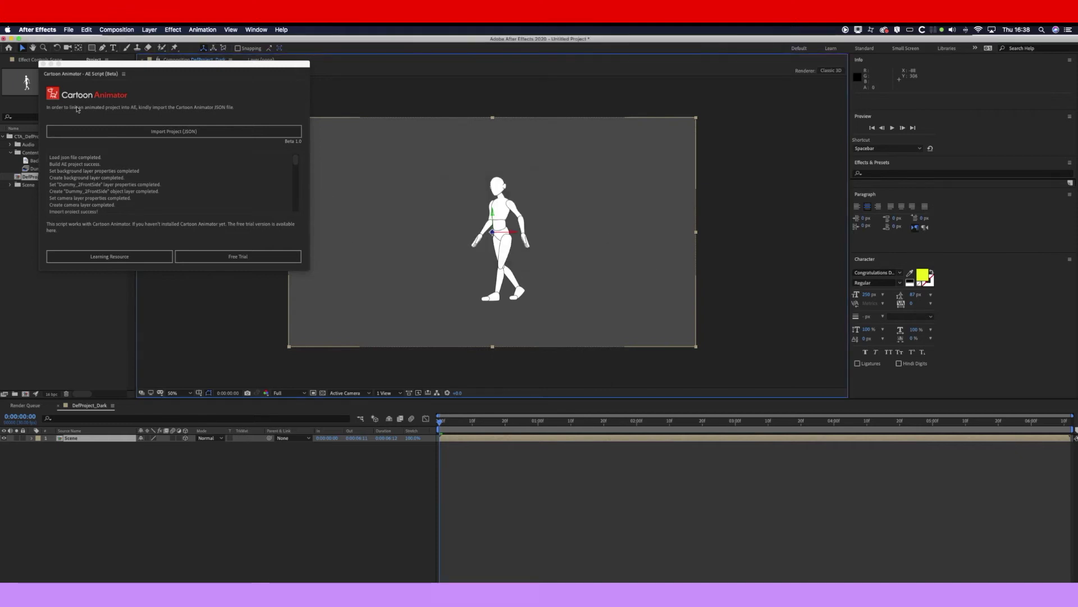
click(43, 64)
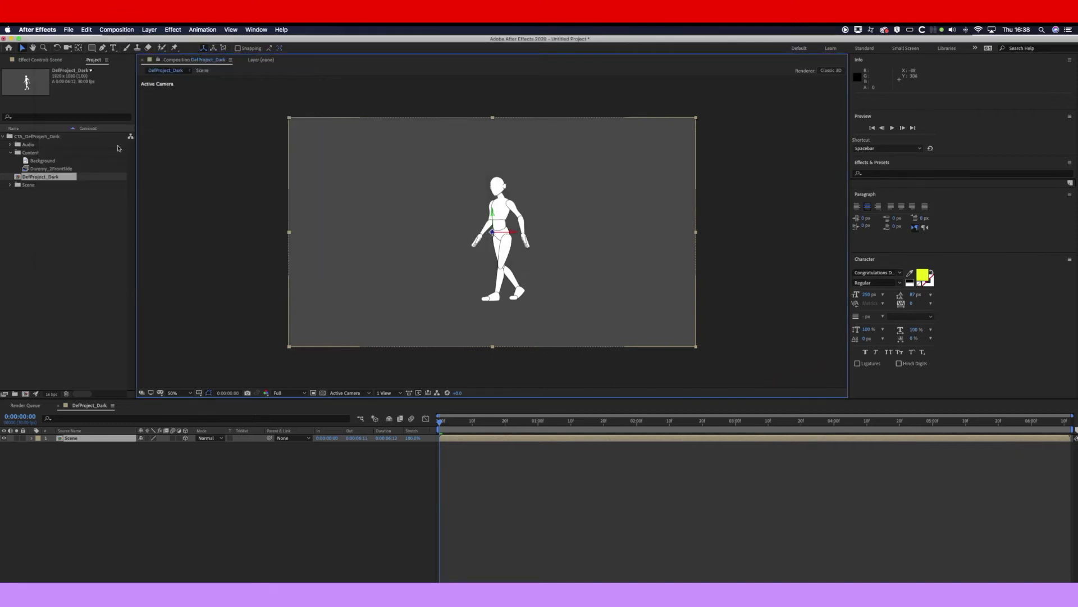
Open the Scene composition and rename the dummy layer as Character
double_click(469, 444)
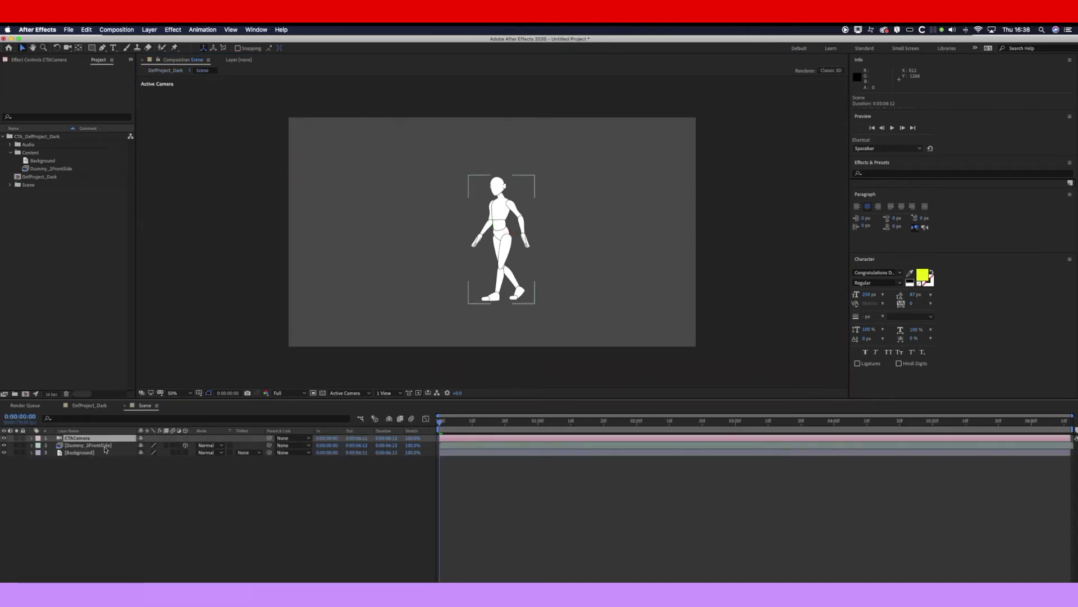
click(105, 447)
key(Return)
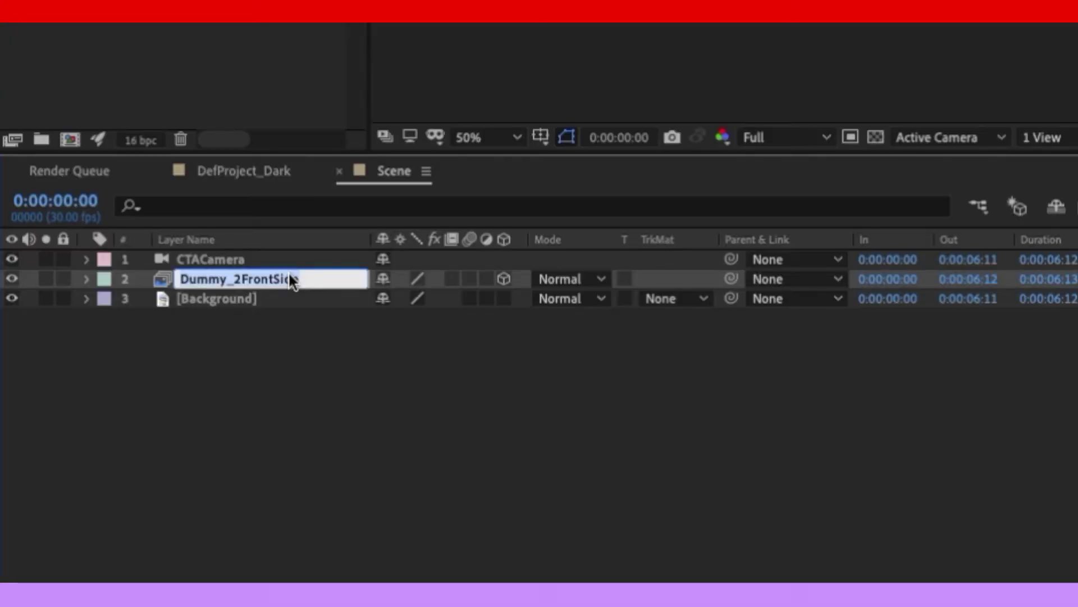
text(Character)
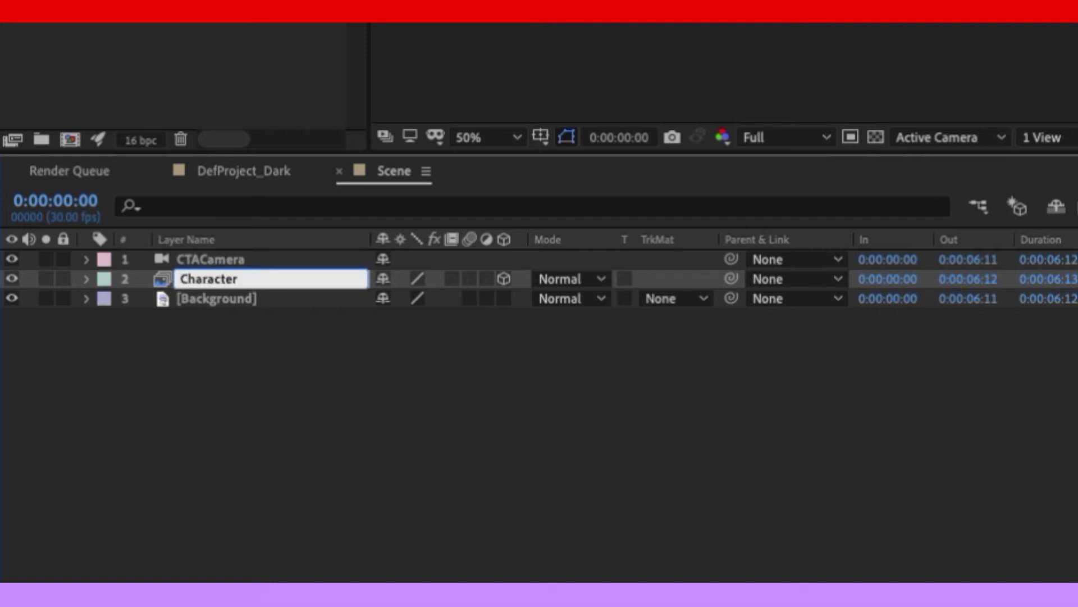
key(Return)
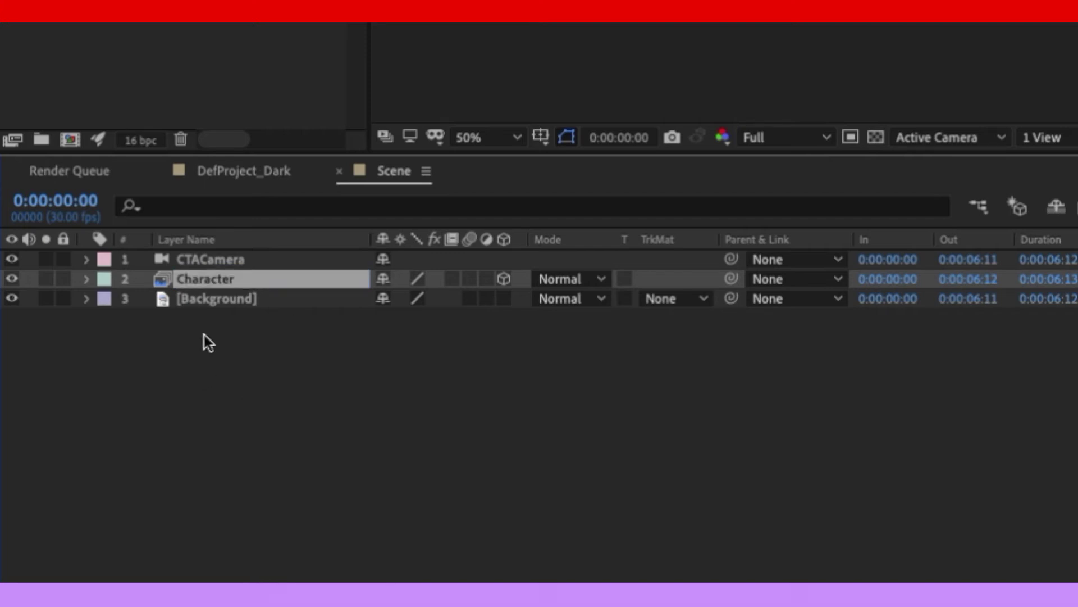
Delete the Position and Scale keyframes at the end and start of the Character layer
click(86, 279)
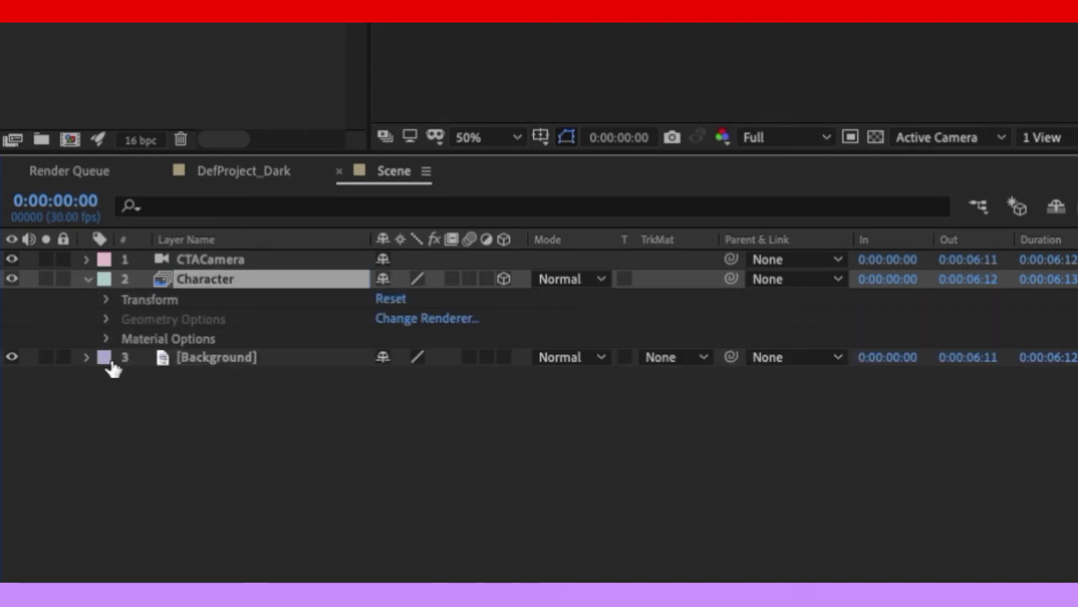
click(106, 299)
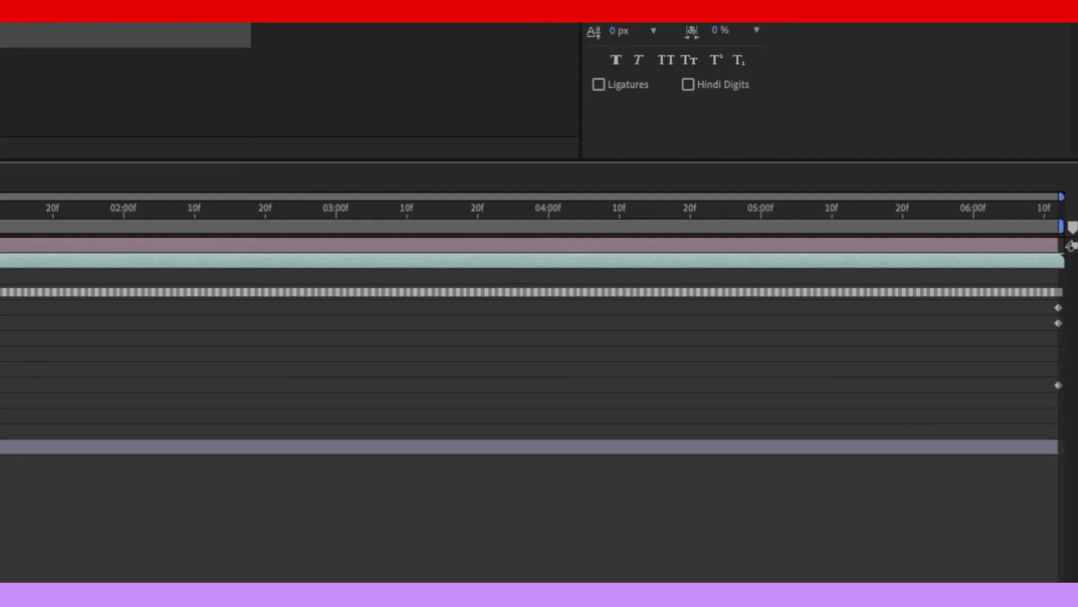
drag(1060, 511, 1077, 469)
drag(1073, 312, 1073, 312)
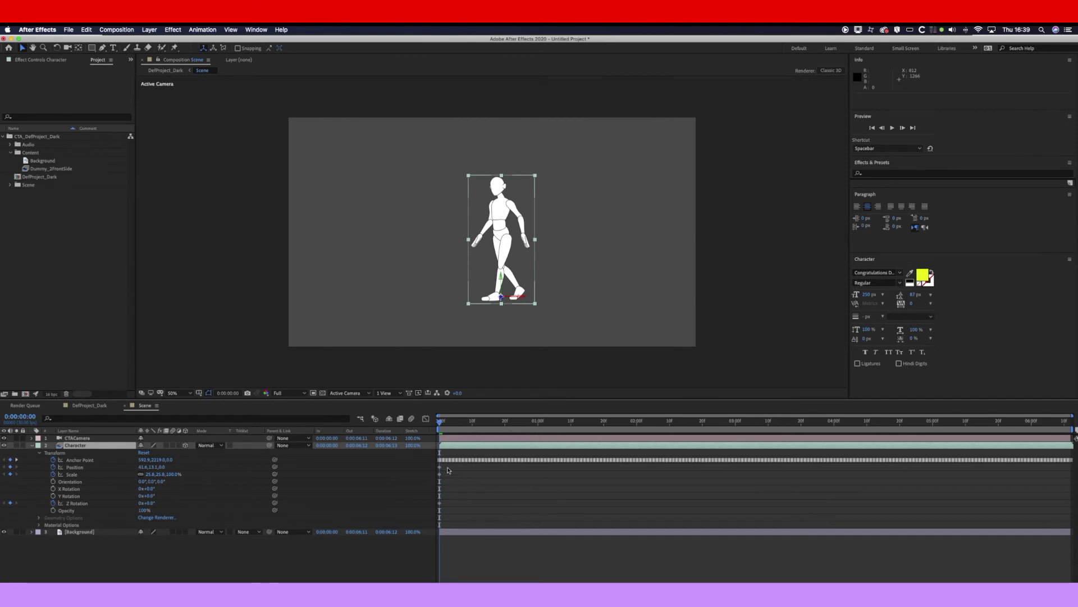
drag(447, 467, 433, 482)
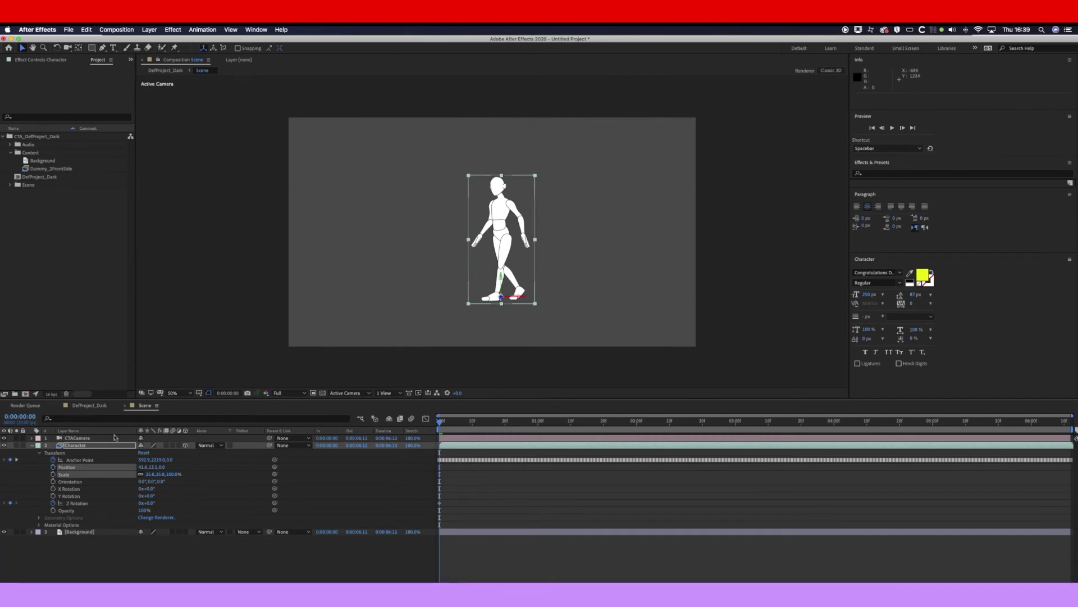
Duplicate the Character layer and rename the copy as Shadow
click(85, 446)
key(ctrl+d)
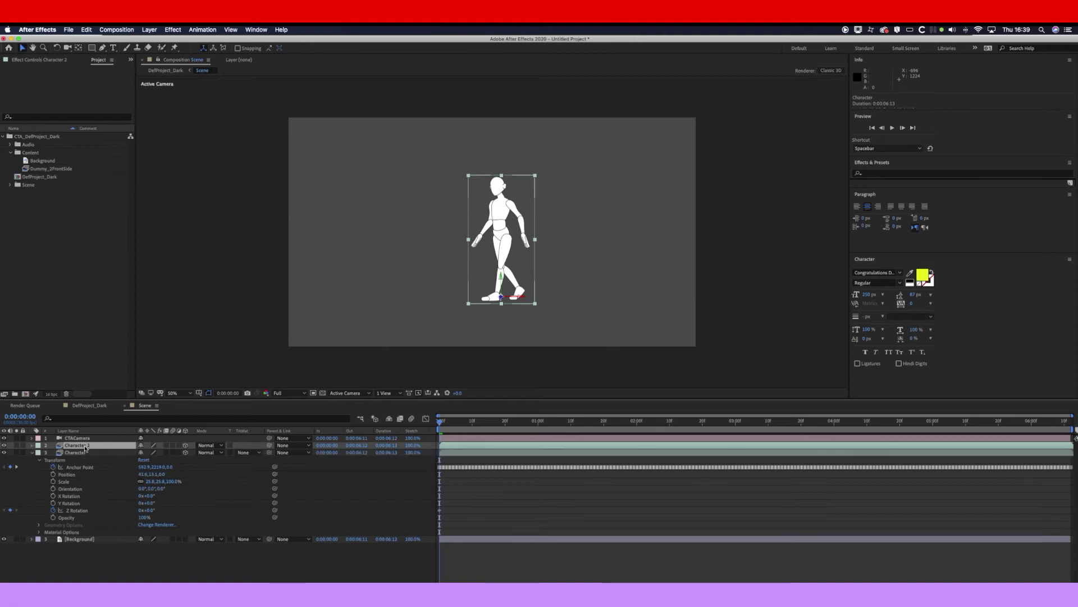
key(Return)
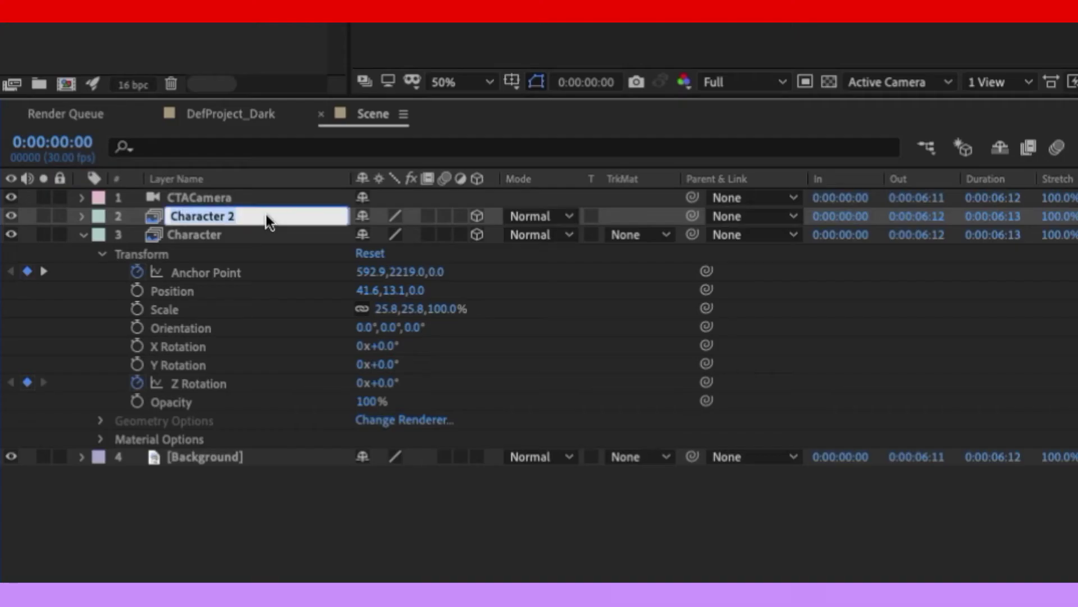
text(Shadow)
key(Return)
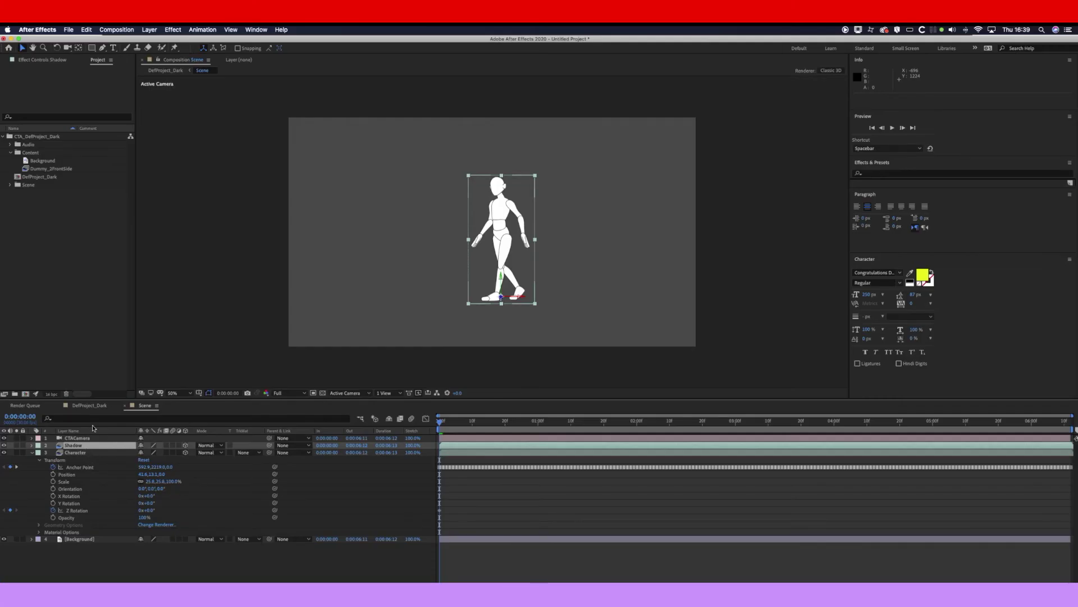
Add a Color Overlay layer style to the Shadow layer and set its color to black (000000)
click(173, 29)
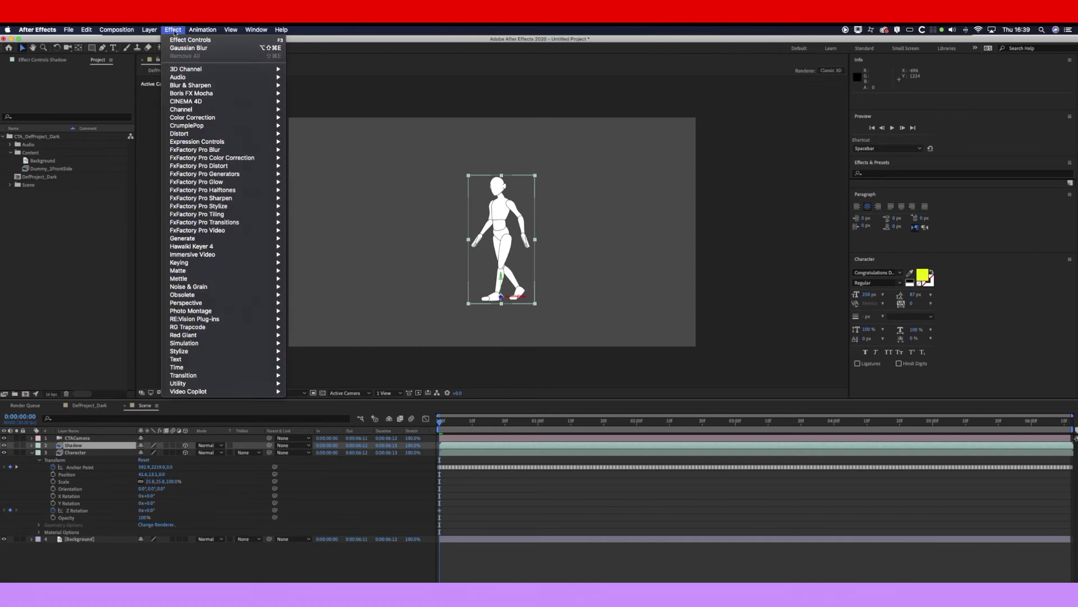
mouse_move(149, 31)
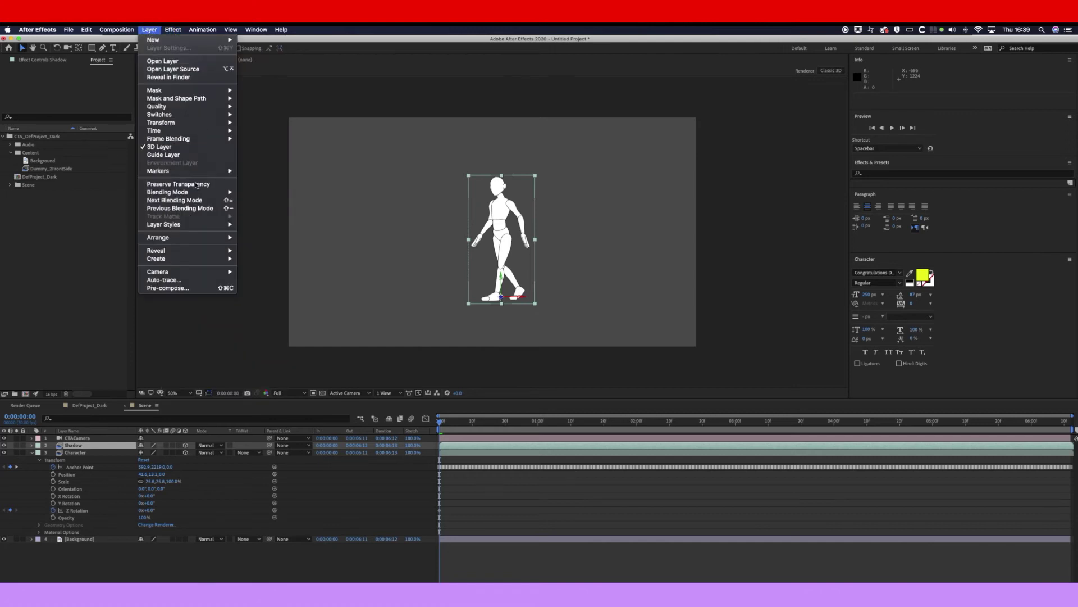
mouse_move(185, 226)
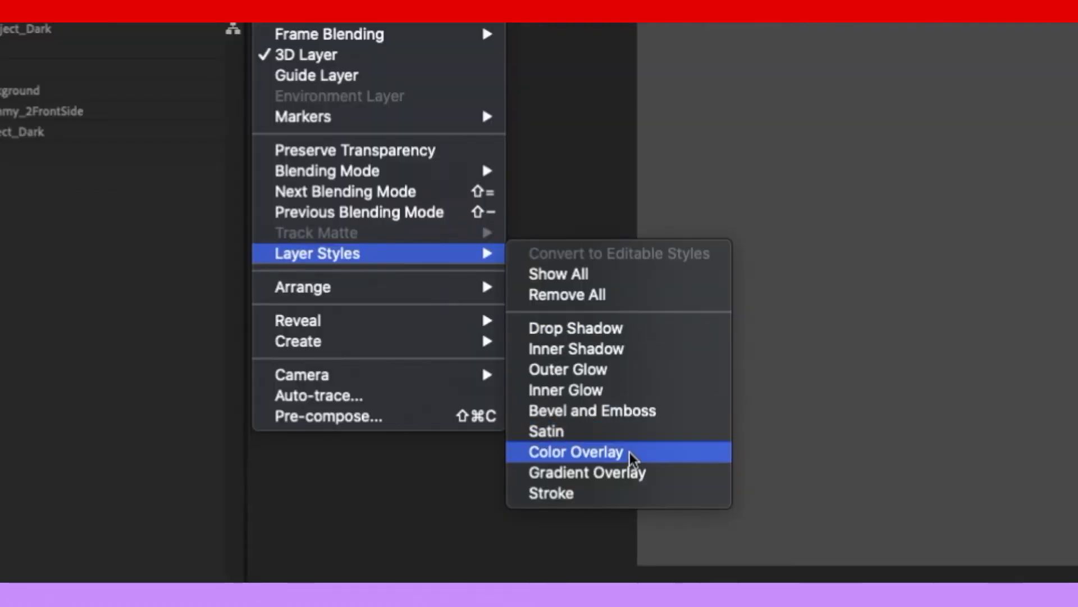
click(632, 453)
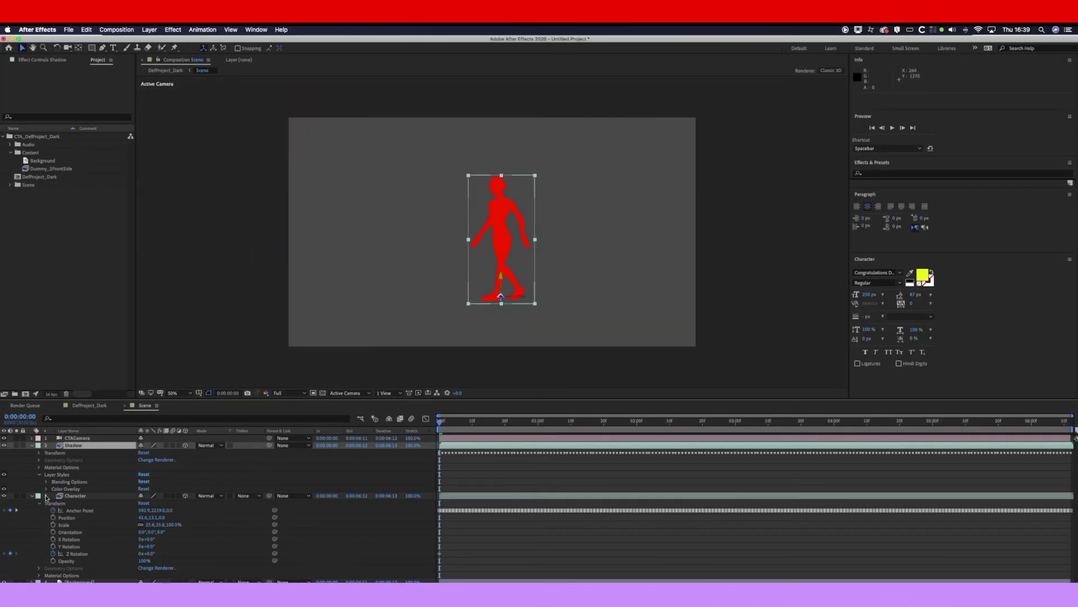
click(45, 488)
click(143, 503)
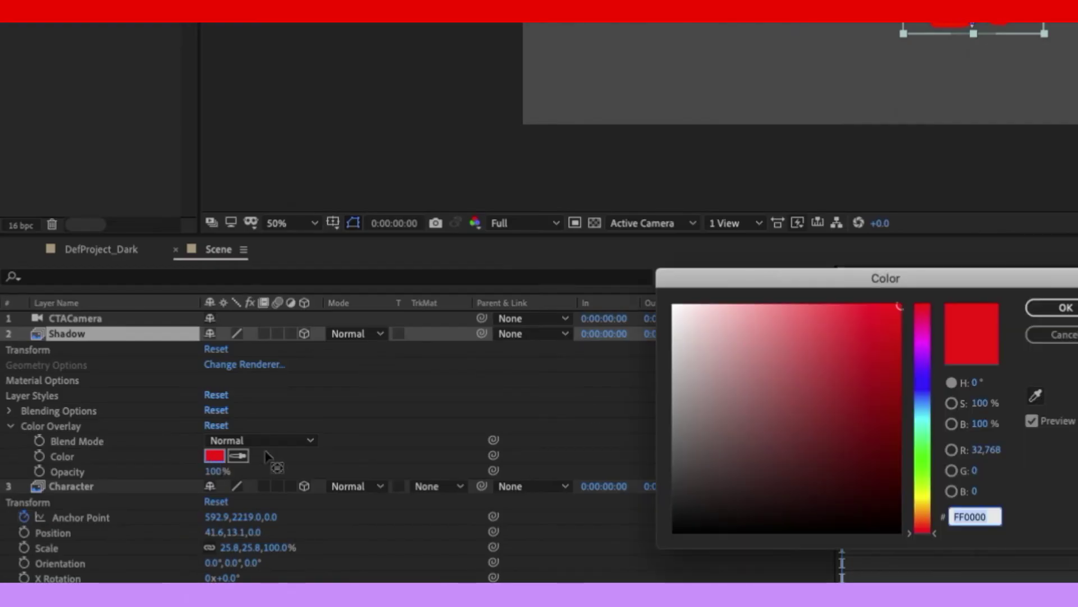
click(717, 454)
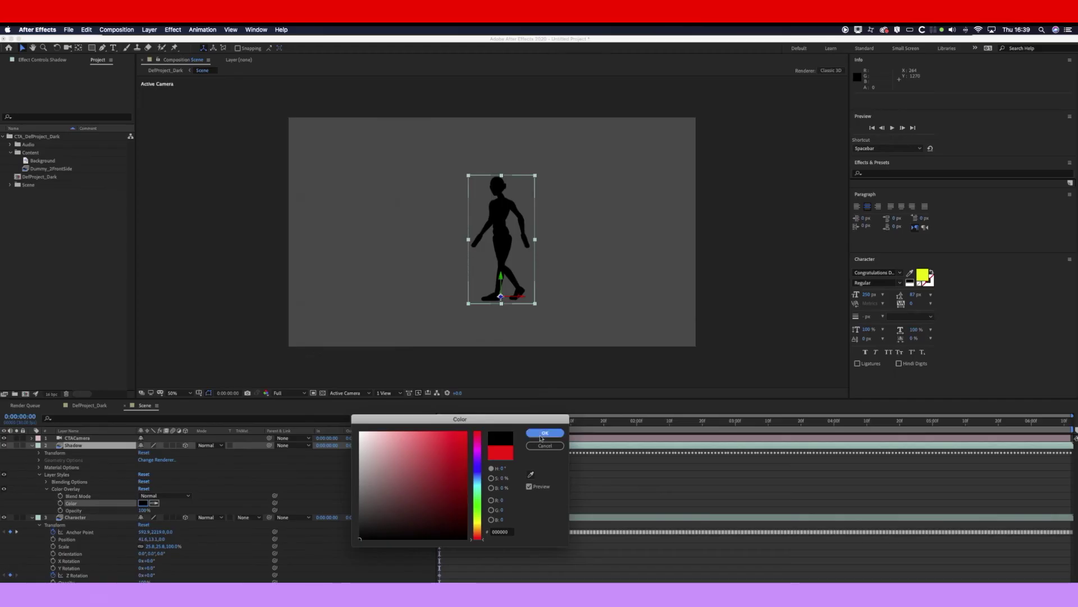
click(1059, 315)
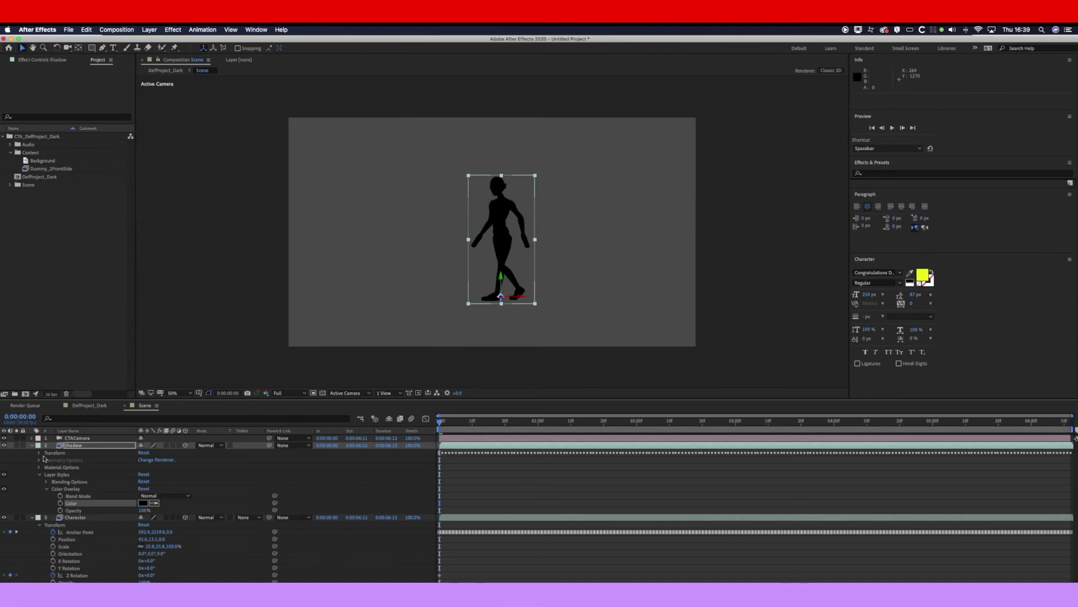
Lay the Shadow layer on the ground with an X Rotation of -81° and a Z Rotation of 27°
click(39, 453)
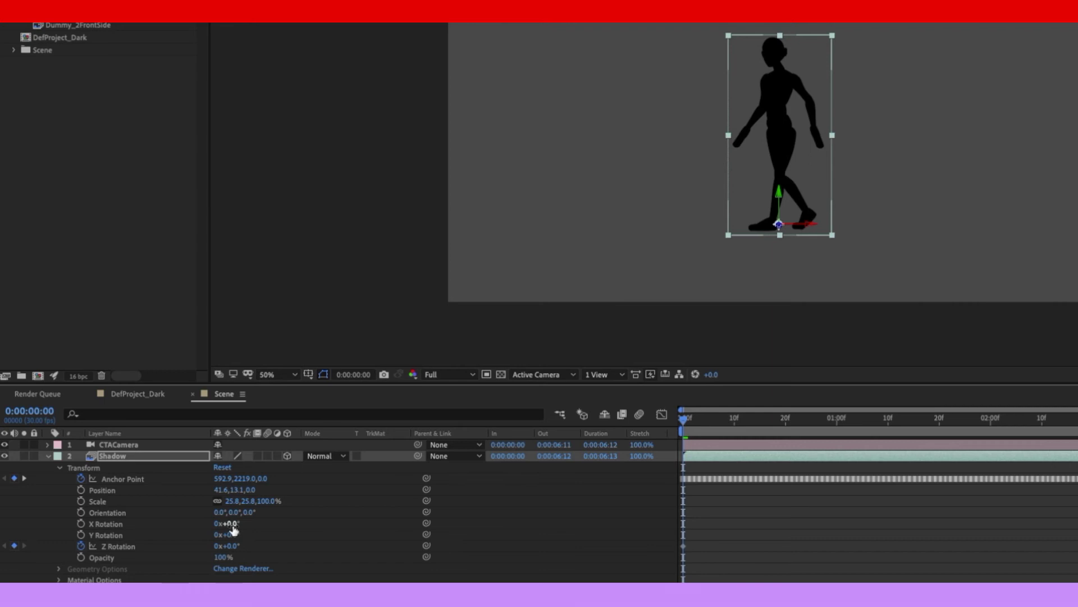
drag(228, 523, 189, 534)
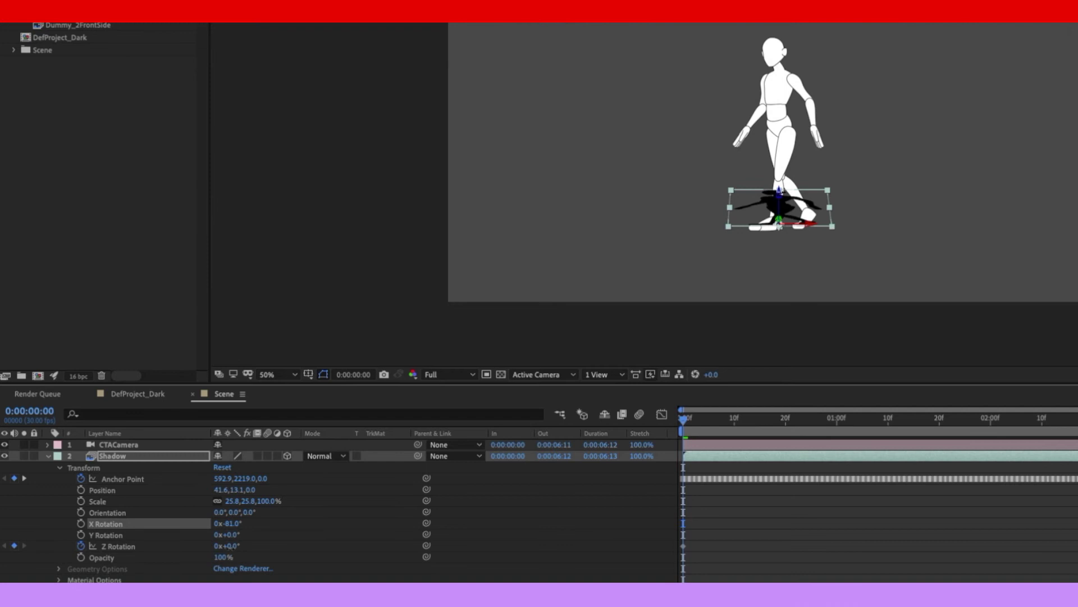
drag(231, 546, 251, 550)
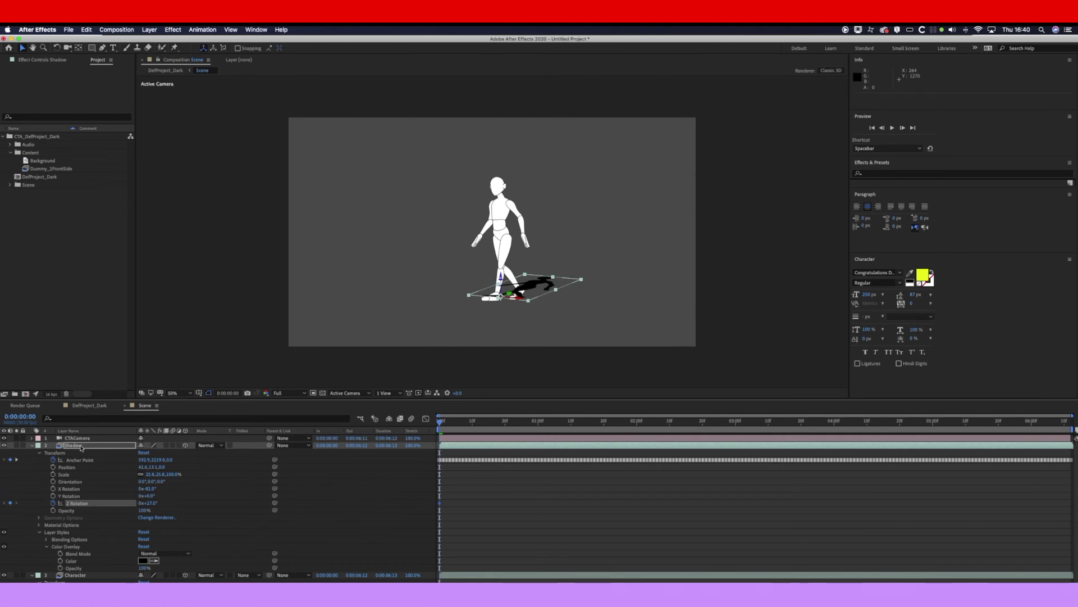
Nudge the Shadow layer down to a Y position of 25.1 so it meets the character's feet
click(80, 446)
key(Down)
key(Down)
key(Down)
key(Down)
key(Down)
key(Down)
key(Down)
key(Down)
key(Down)
key(Down)
key(Down)
key(Down)
key(Down)
key(Down)
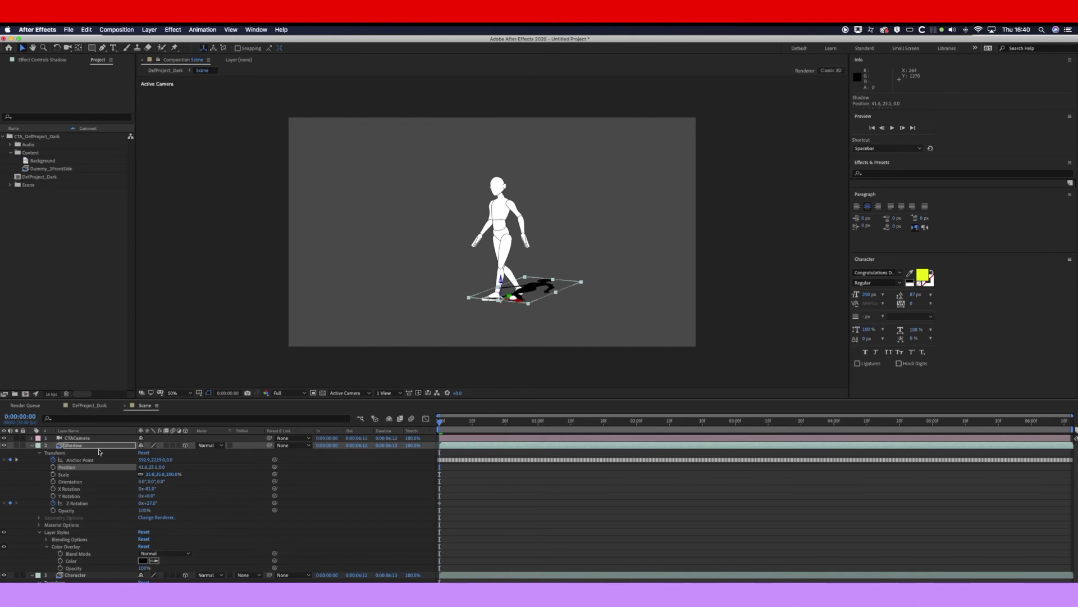
Apply a Gaussian Blur to the Shadow layer and raise its Blurriness to about 95
click(176, 29)
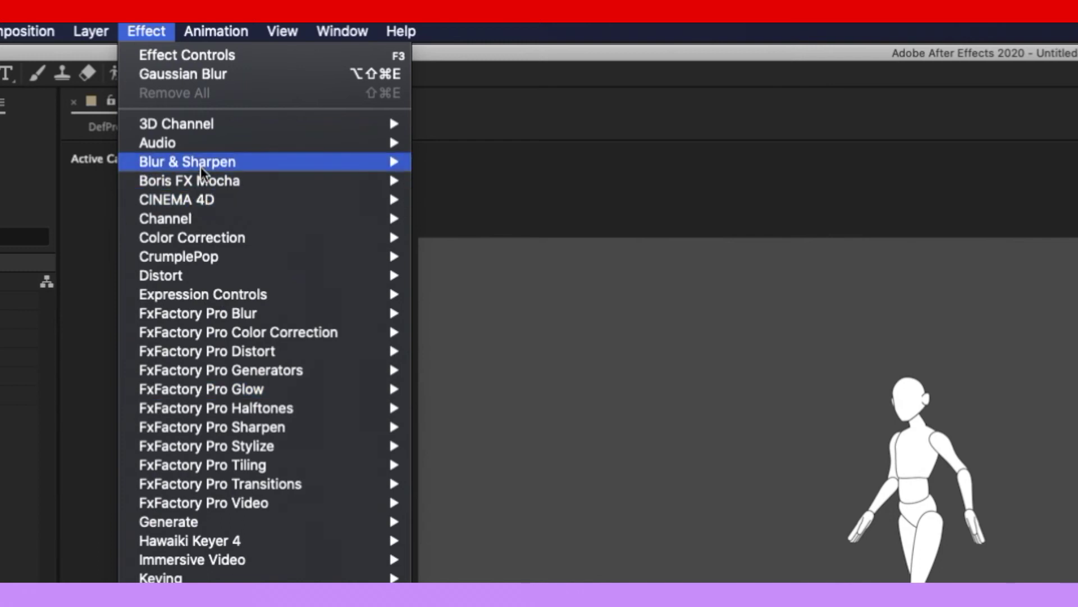
mouse_move(225, 86)
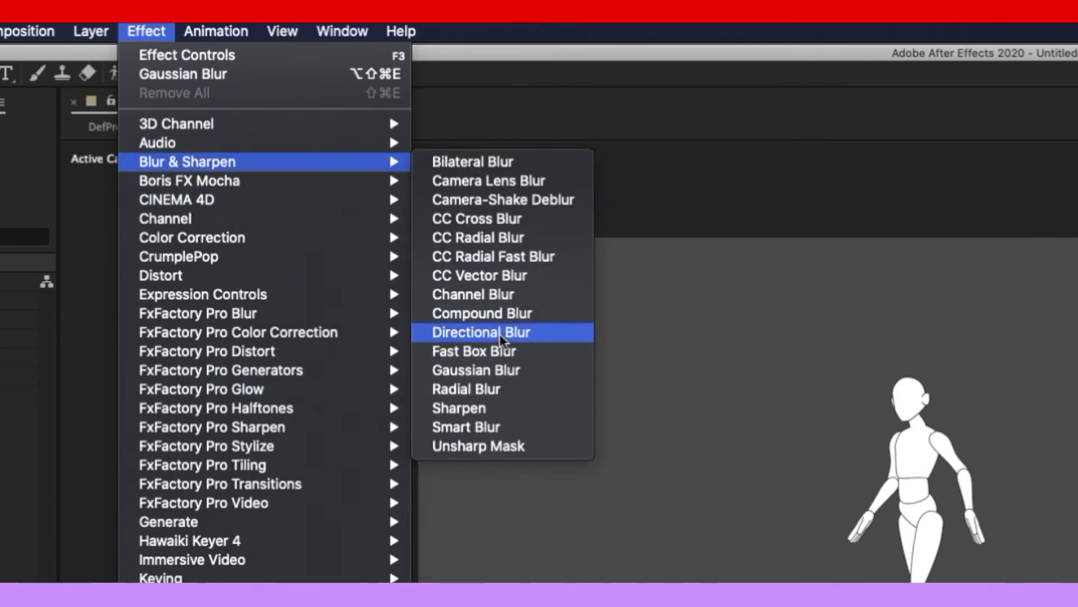
click(500, 371)
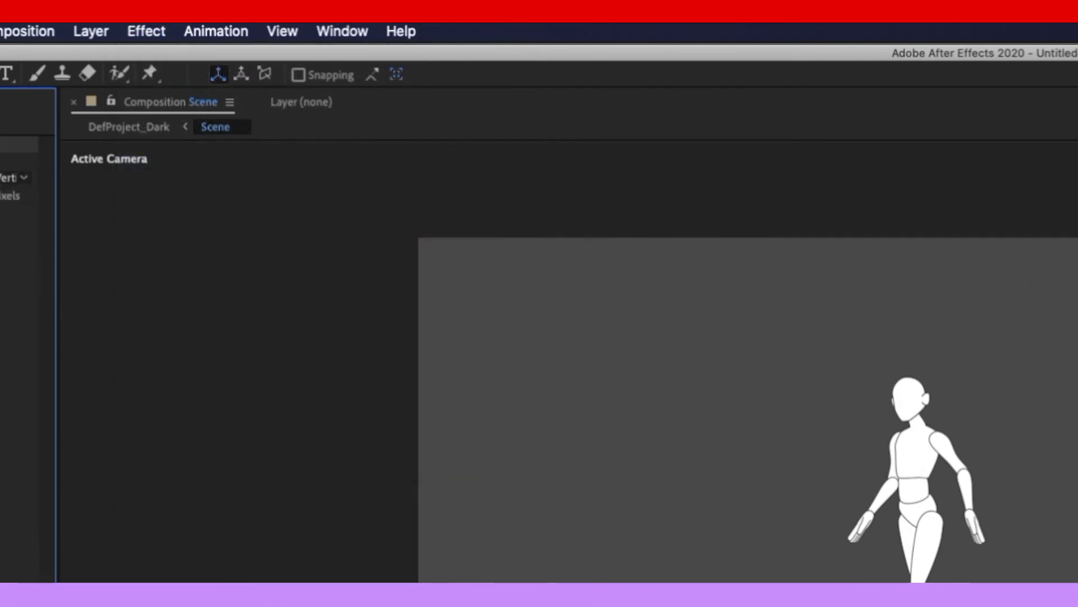
drag(77, 84, 340, 94)
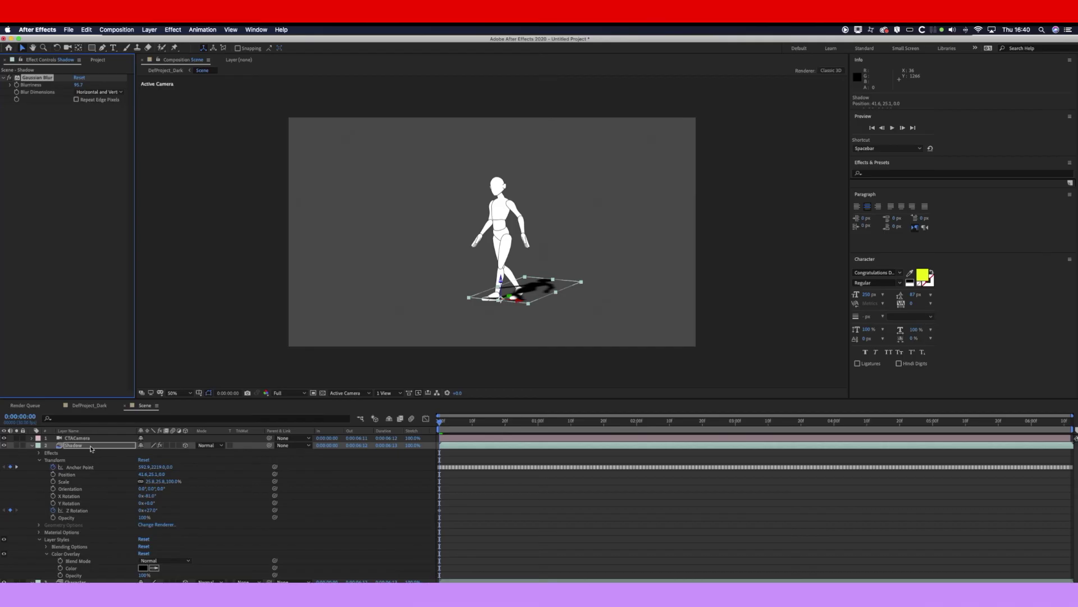
Set the Shadow layer's Transform Opacity to 20%
click(91, 446)
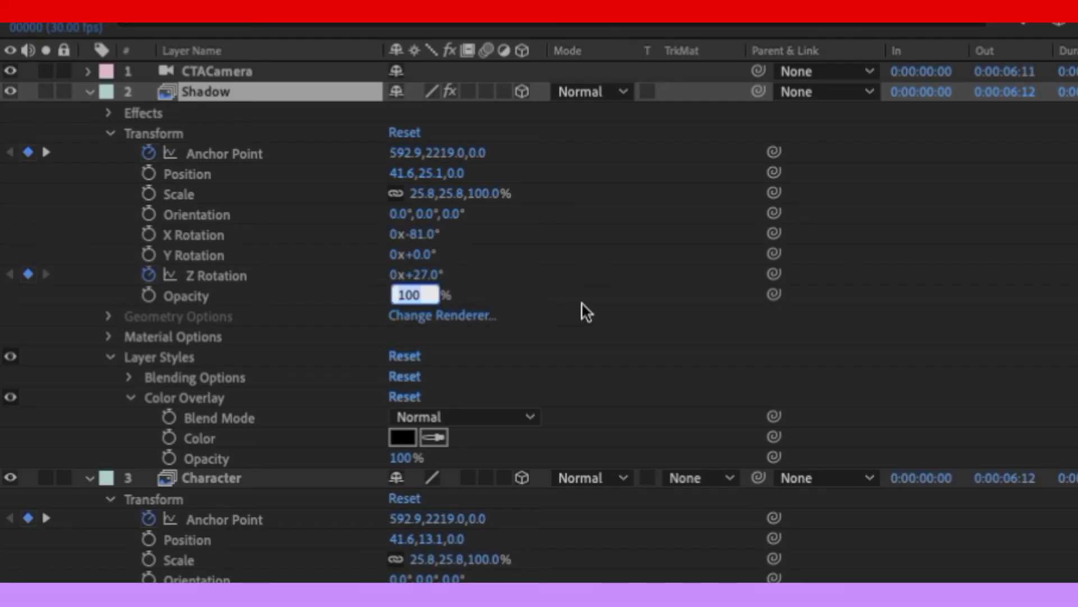
text(20)
key(Return)
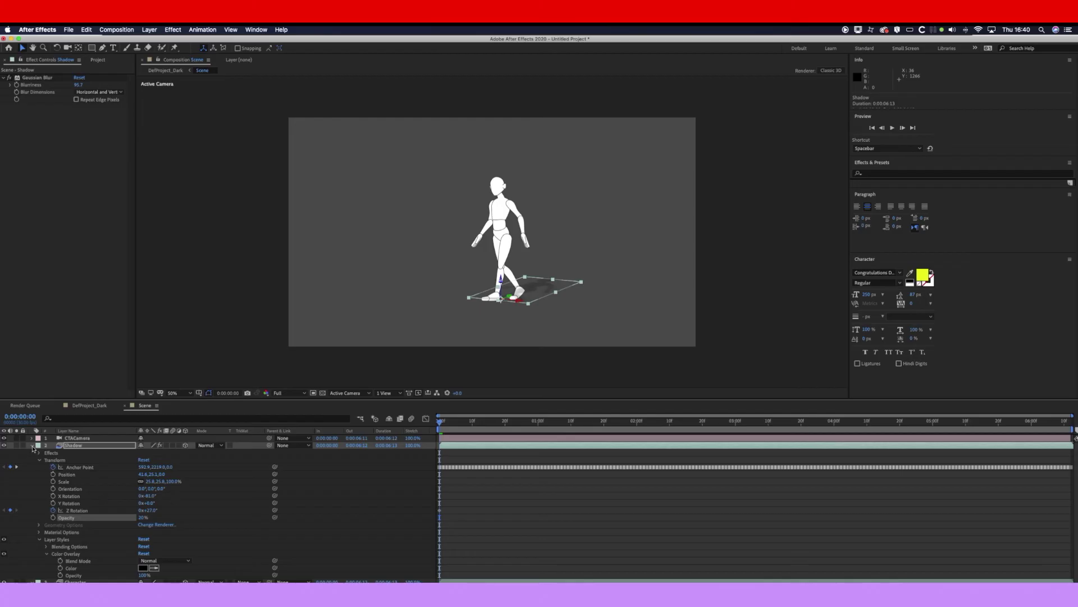
Collapse the Shadow layer, move it below the Character layer and preview the walk animation
click(32, 446)
drag(77, 447, 80, 538)
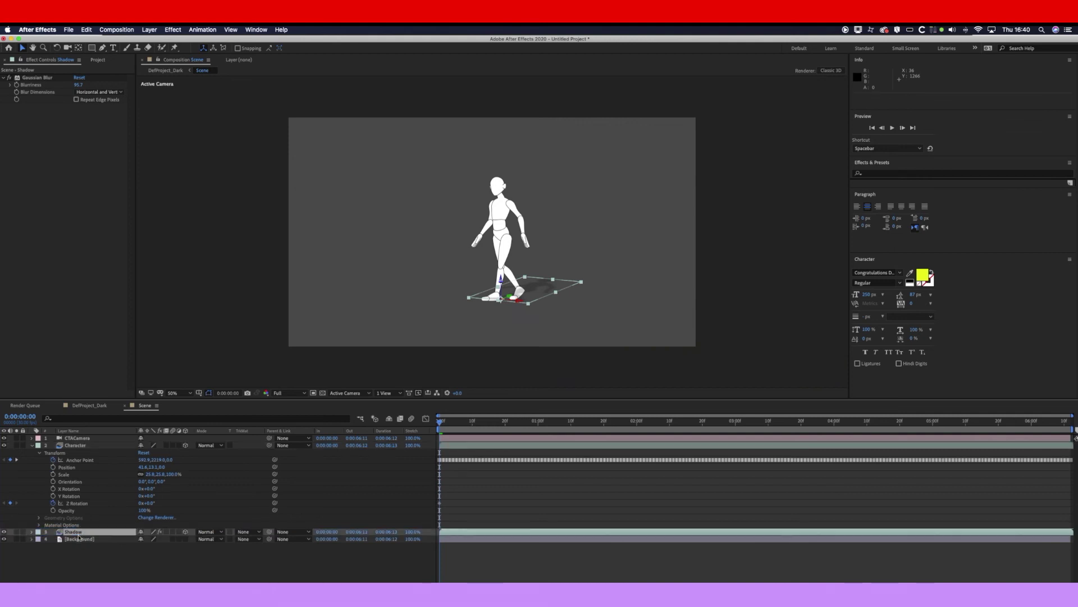
click(471, 487)
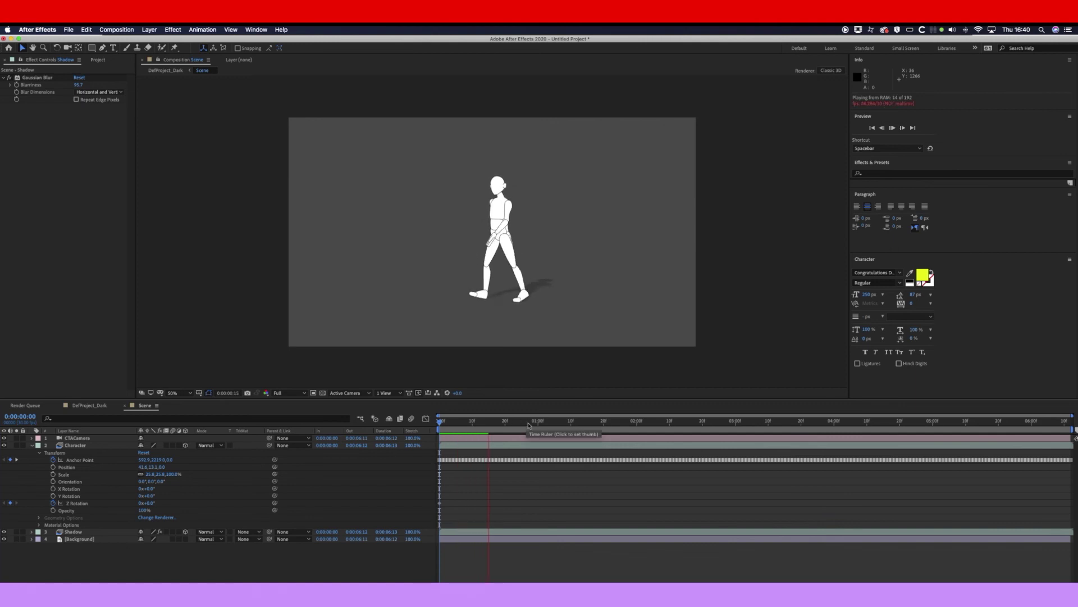
key(space)
Render the Scene composition through the Render Queue as QuickTime with the Apple ProRes 422 codec
click(129, 31)
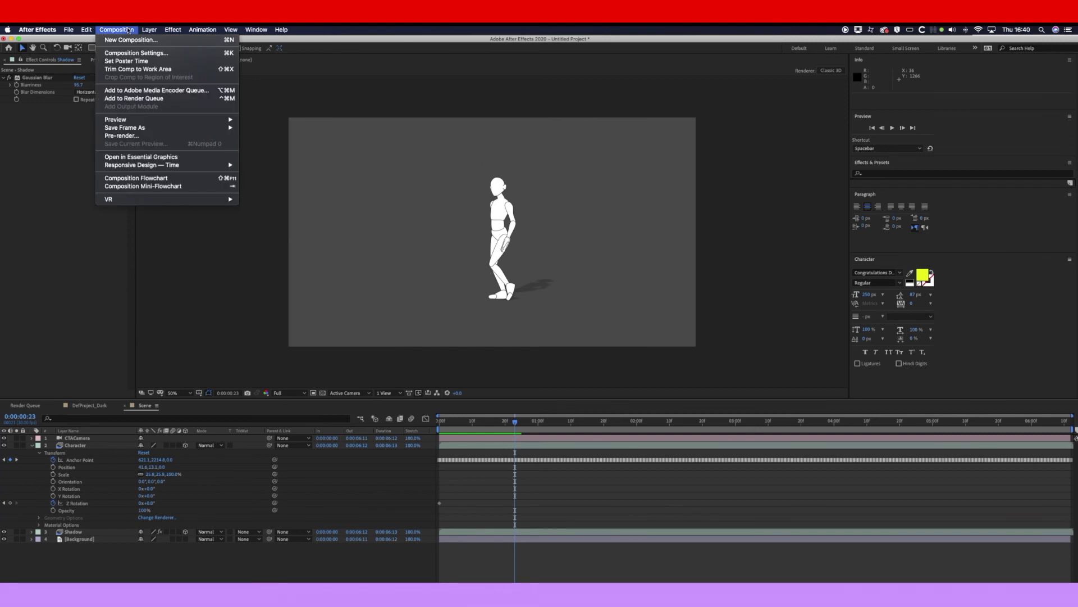
click(148, 98)
click(66, 462)
click(338, 276)
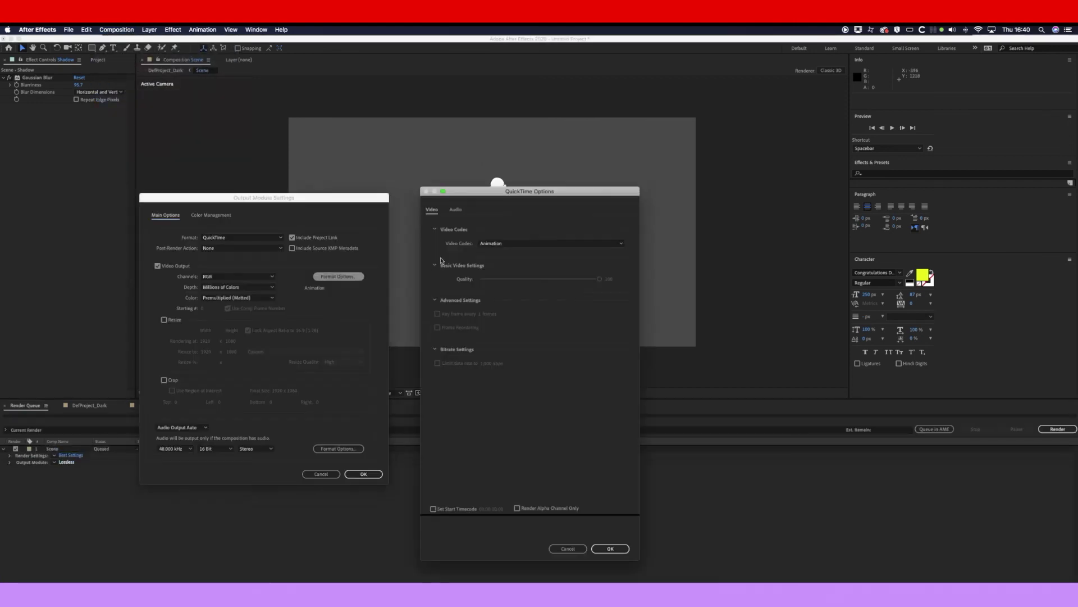
click(487, 249)
click(506, 261)
click(611, 548)
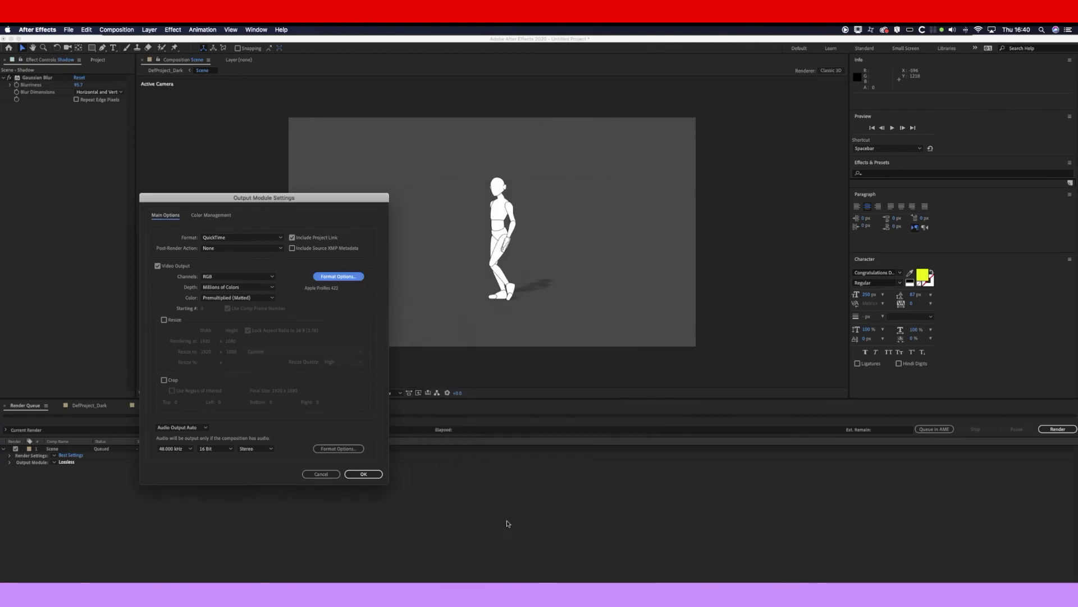
click(363, 474)
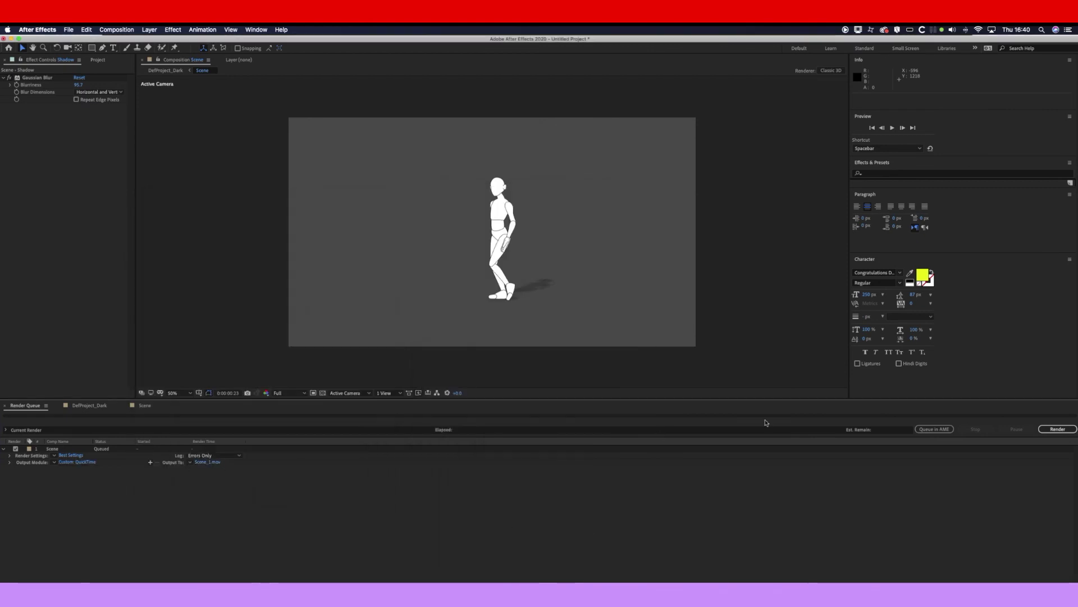
click(1056, 431)
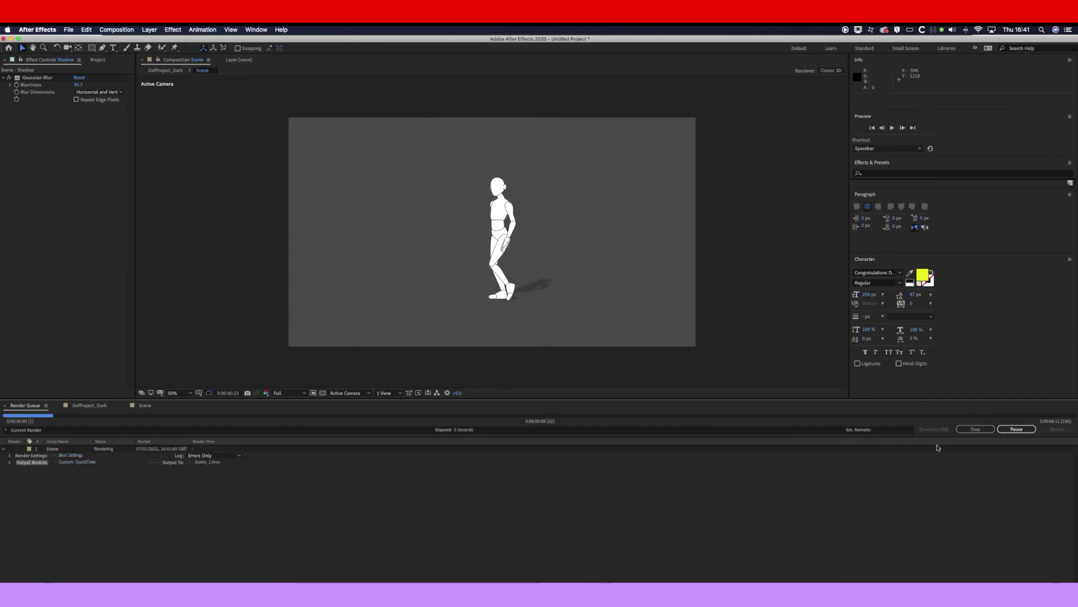